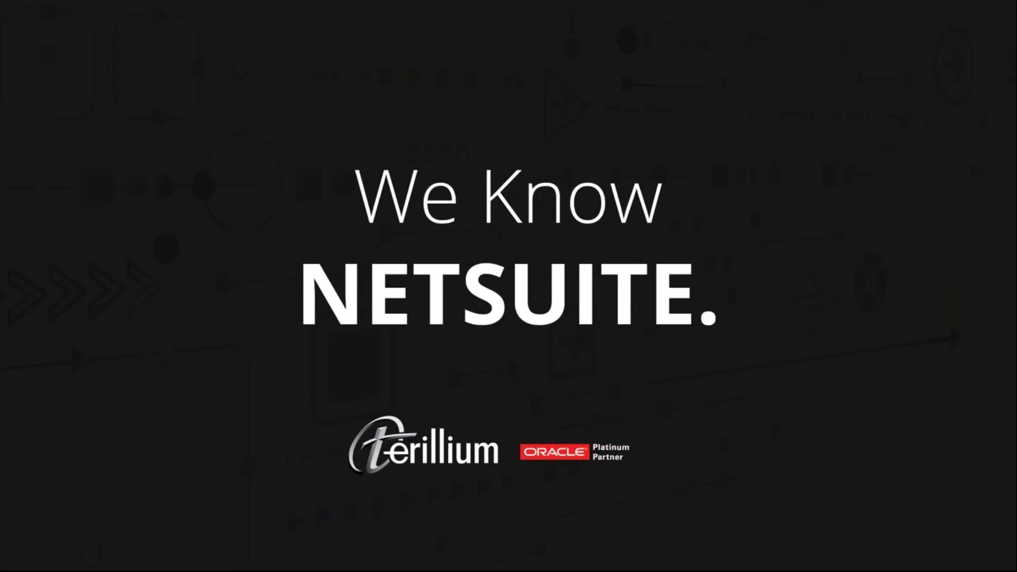
- Leave the intro slideshow to reach the NetSuite login page with credentials filled in
left_click(895, 309)
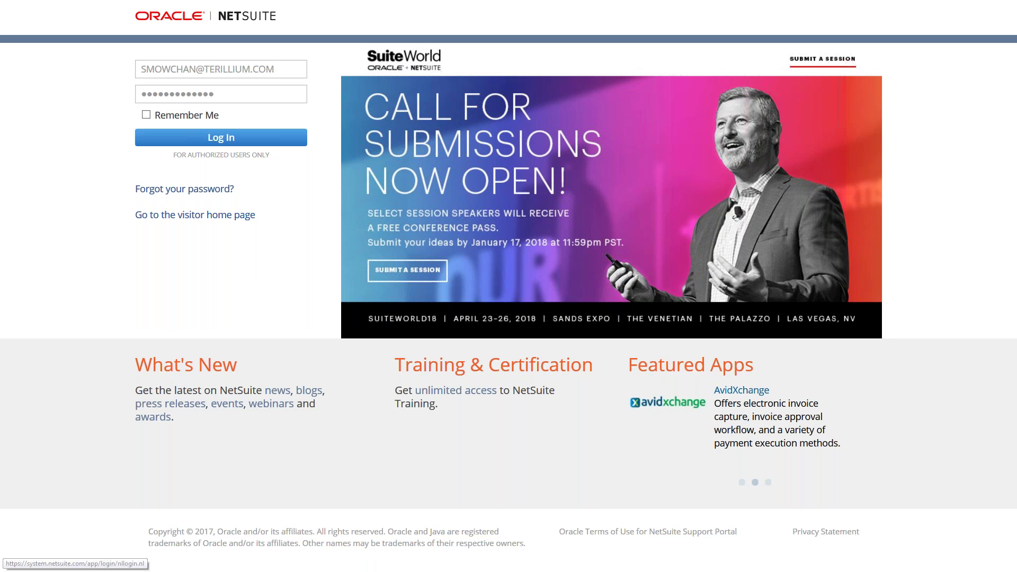
- Sign in with the pre-filled account credentials to load the CEO Home dashboard
left_click(303, 138)
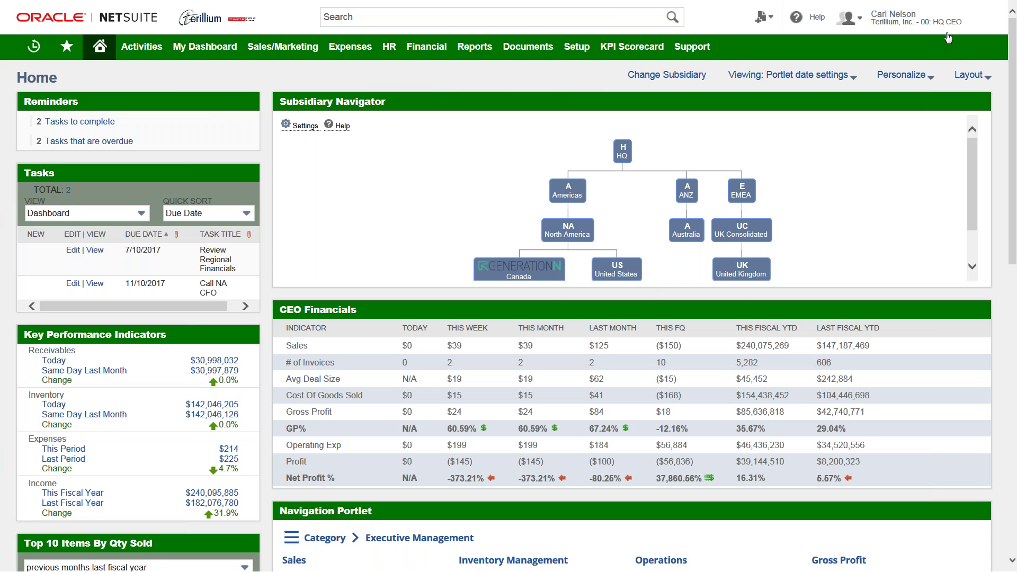
mouse_move(945, 32)
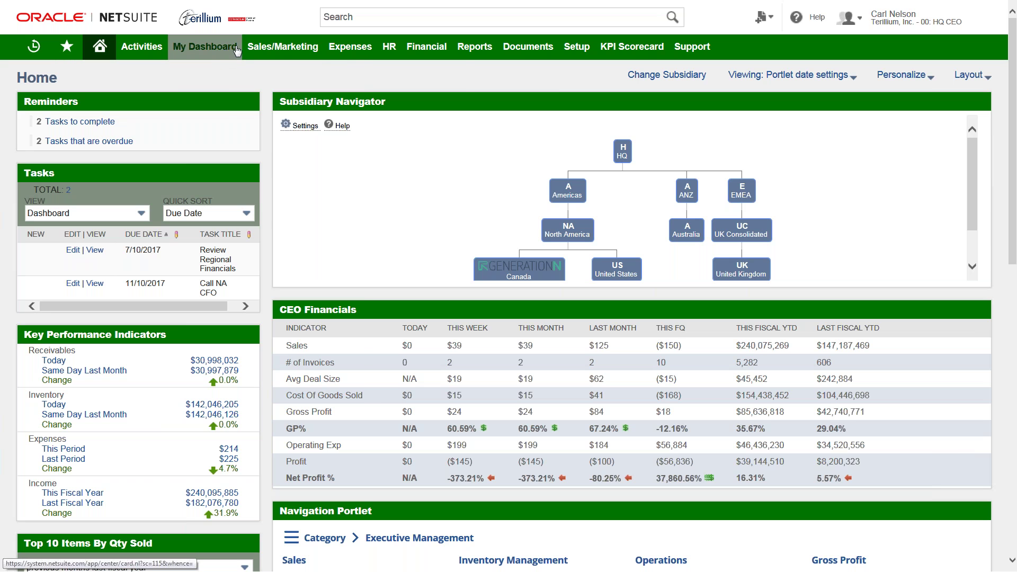
mouse_move(356, 53)
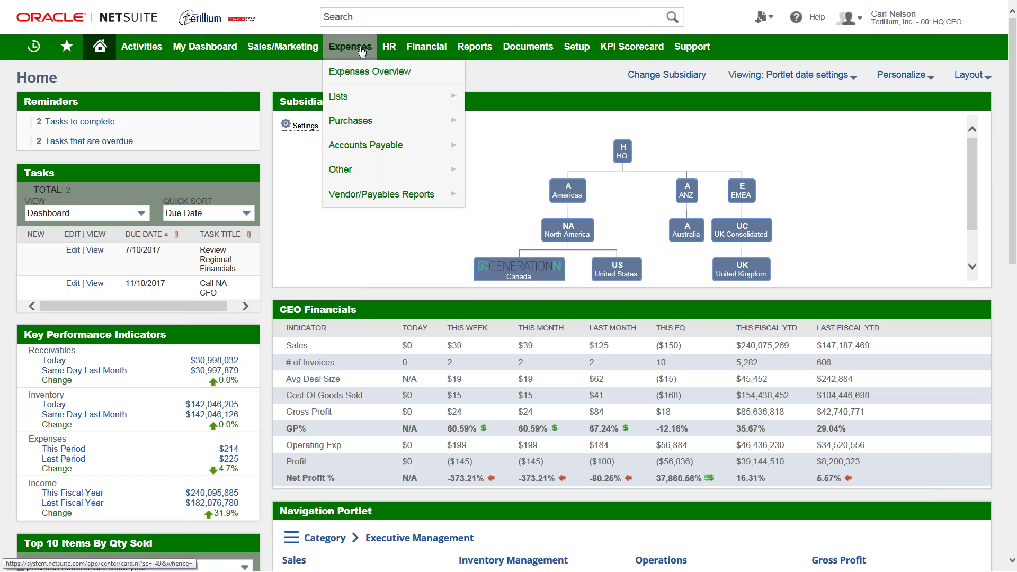
mouse_move(482, 50)
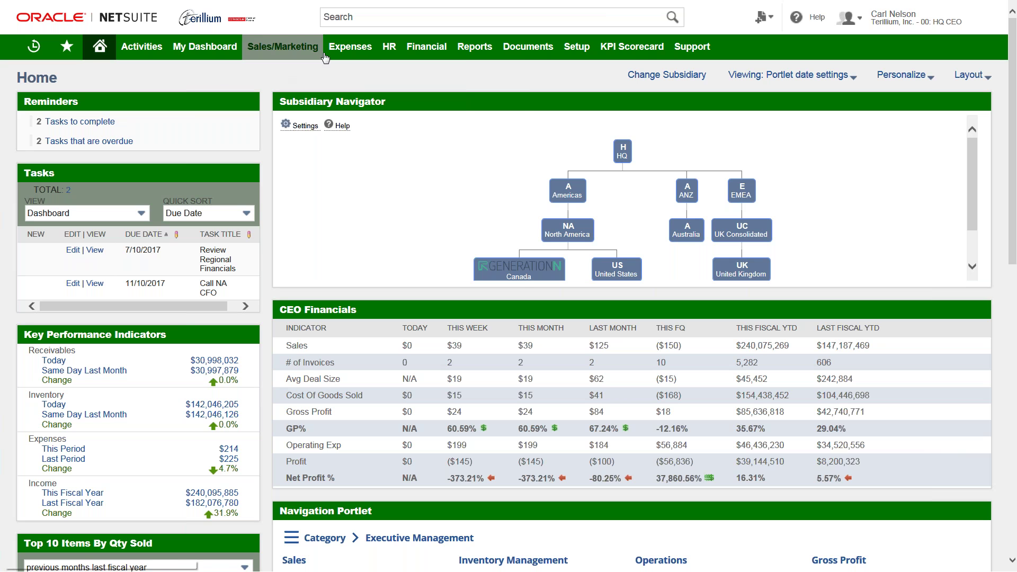
mouse_move(426, 46)
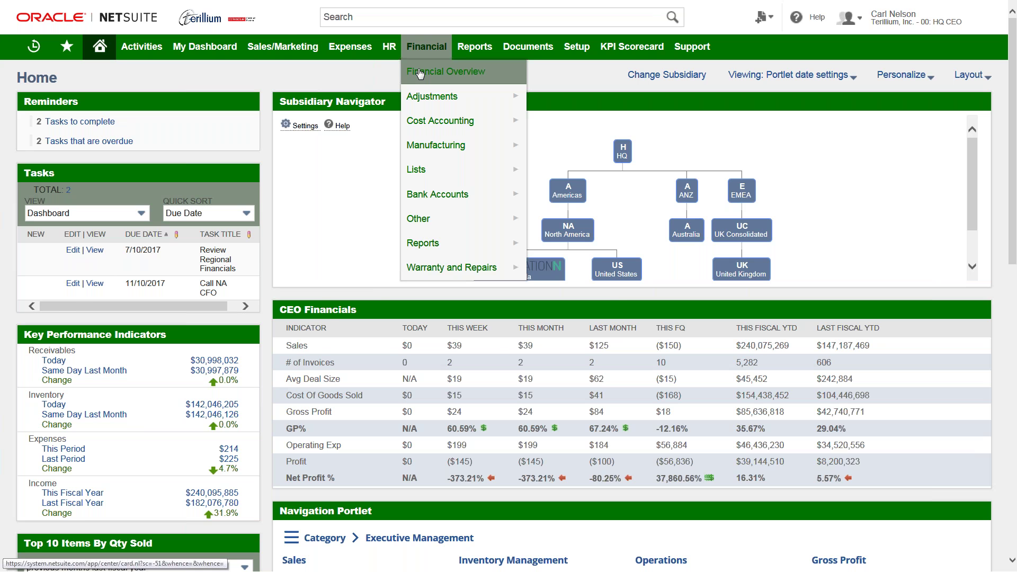
left_click(420, 73)
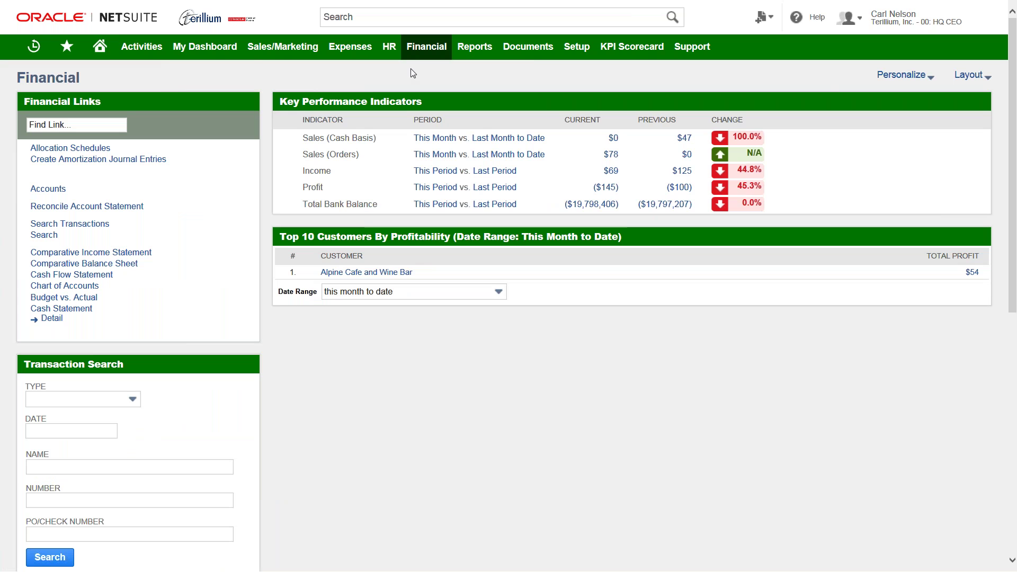
mouse_move(96, 51)
left_click(103, 49)
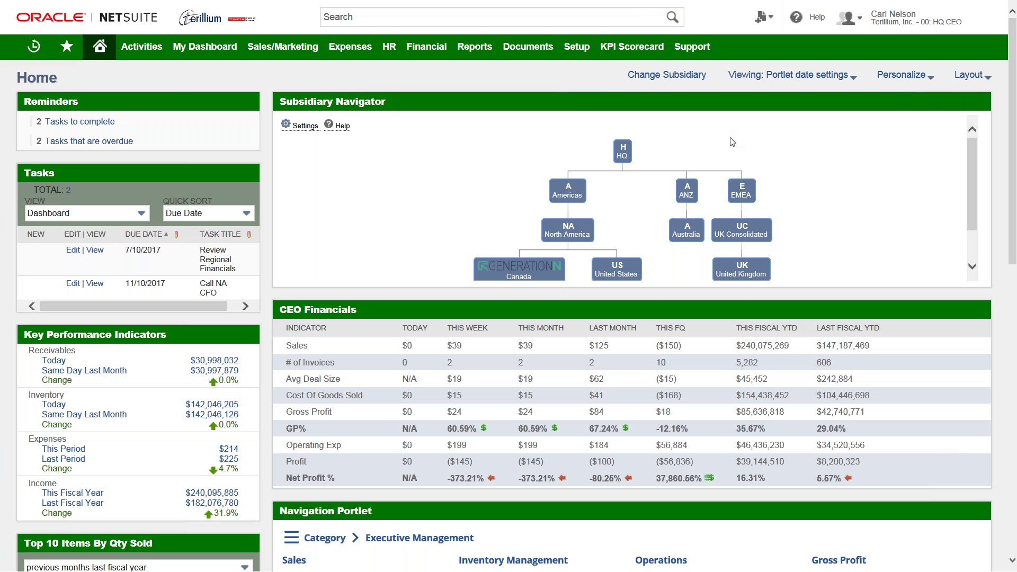
mouse_move(971, 179)
left_mouse_down()
mouse_move(967, 212)
mouse_move(969, 192)
left_mouse_up()
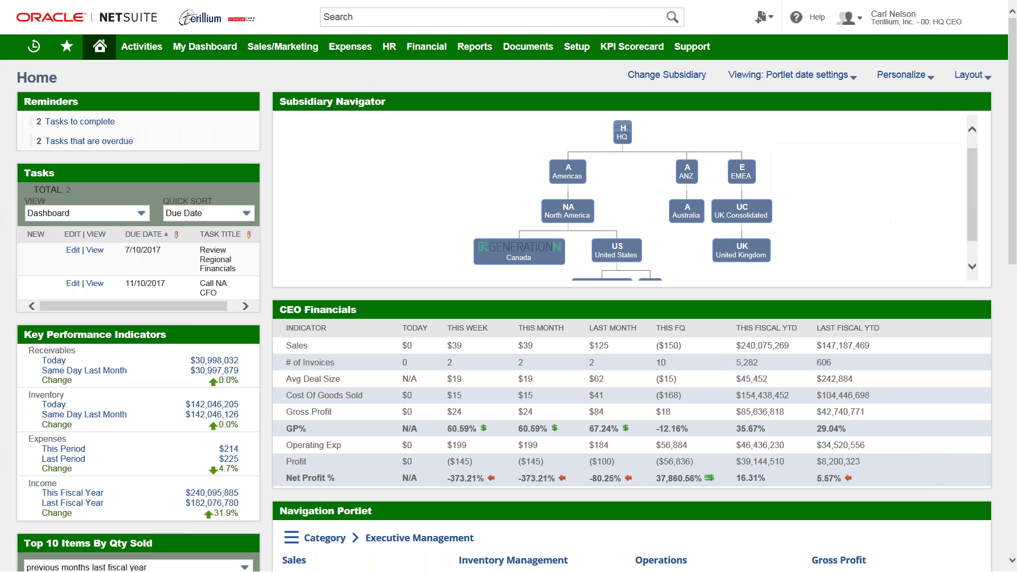
left_click(574, 211)
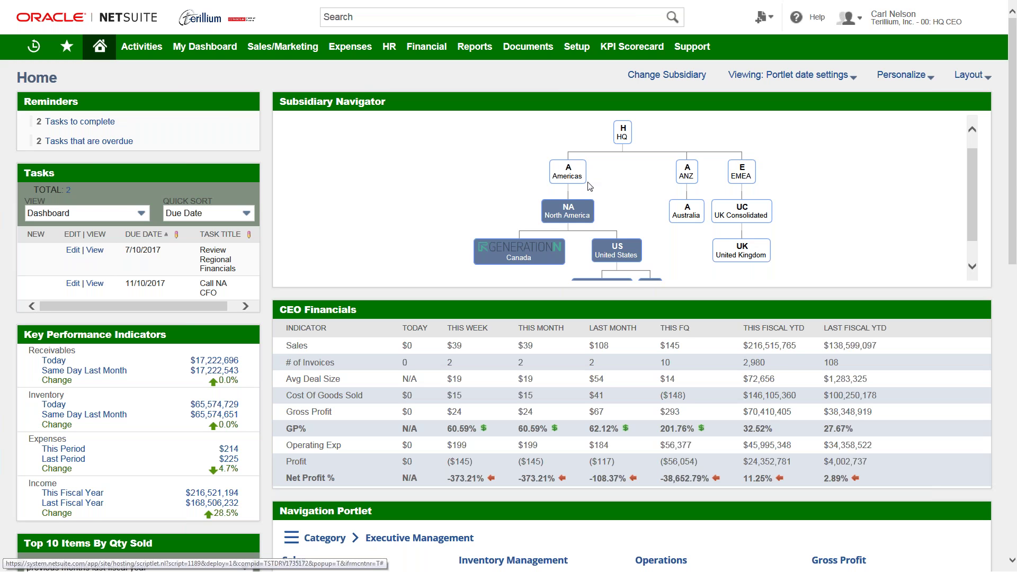
left_click(622, 136)
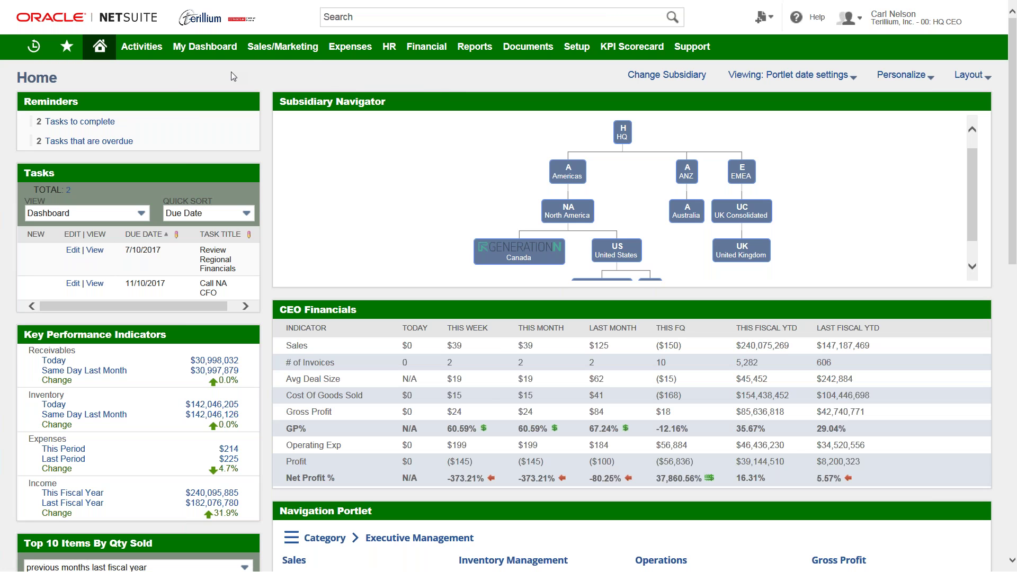
left_click(971, 75)
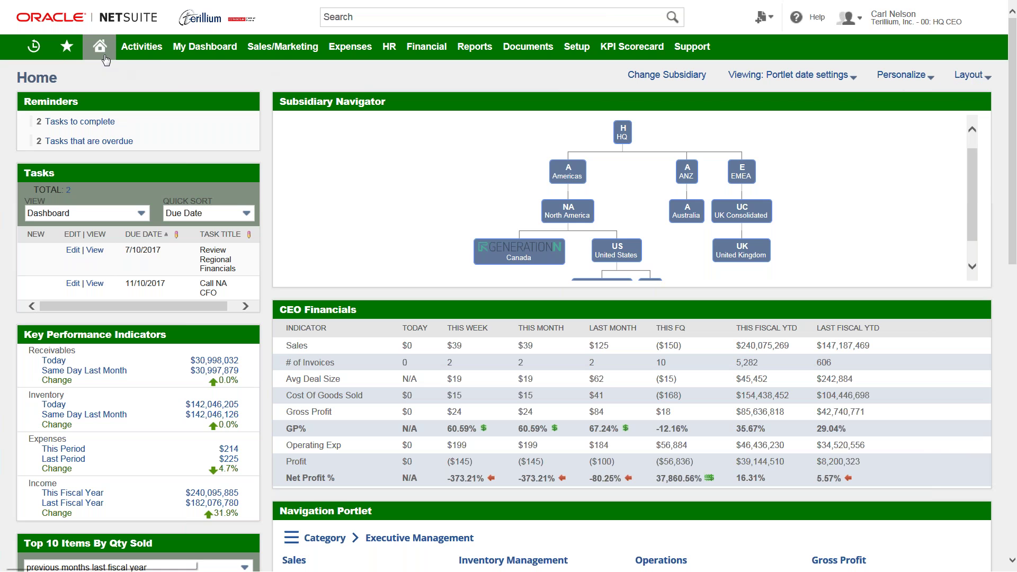
mouse_move(100, 51)
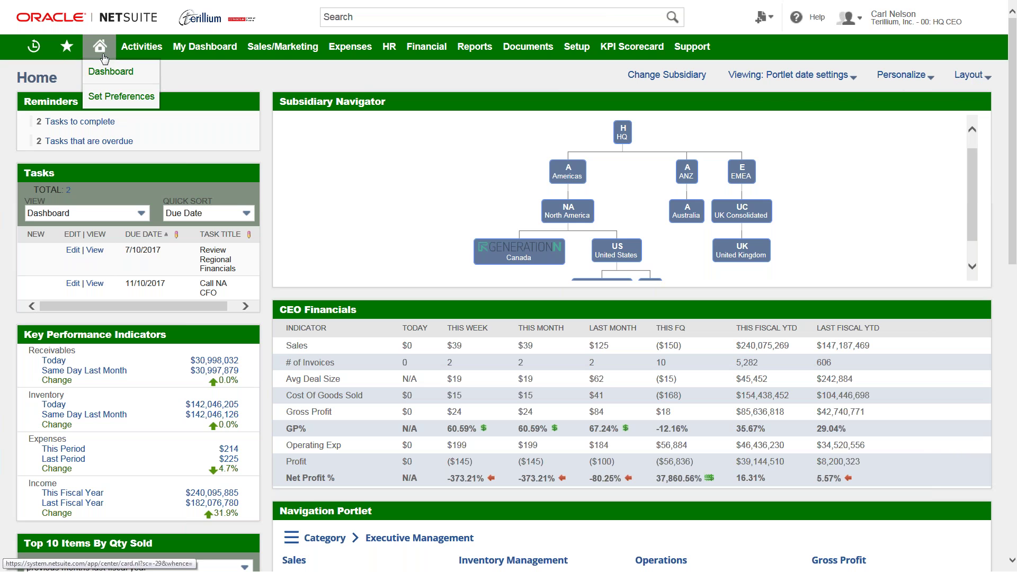
left_click(109, 99)
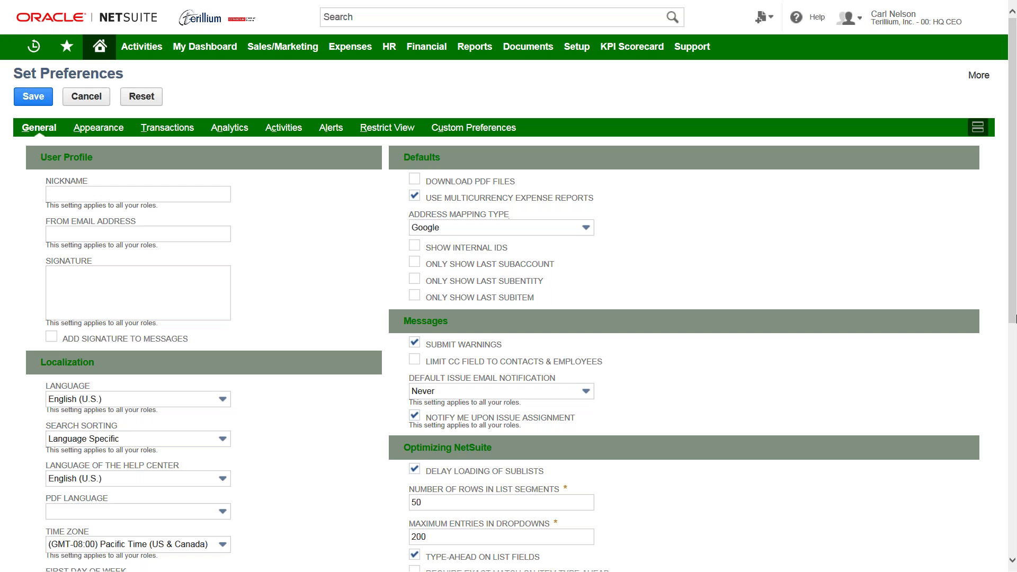
left_click_drag(1014, 306, 1013, 445)
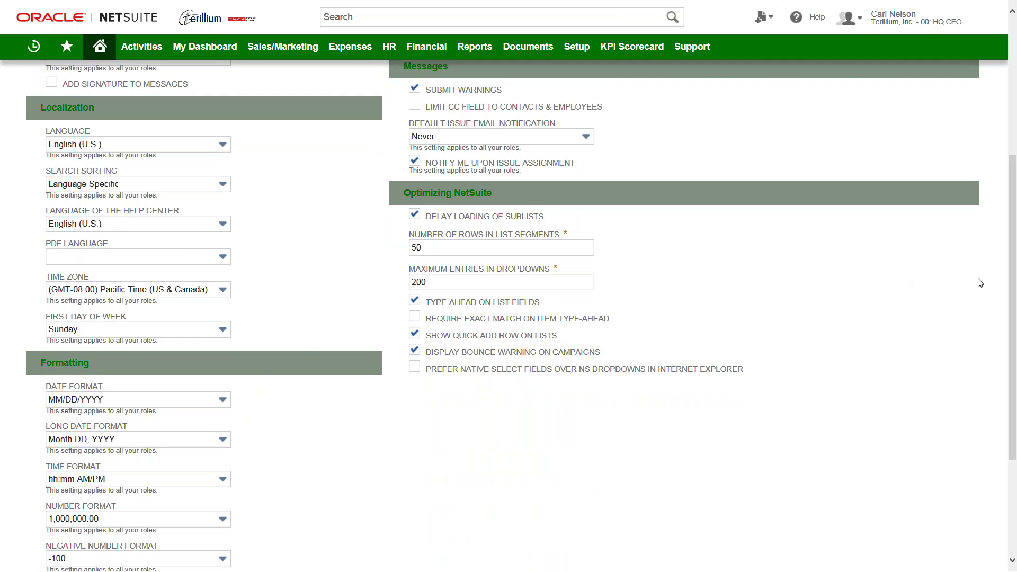
left_click_drag(1015, 286, 1015, 267)
scroll(1015, 268, "up", 2)
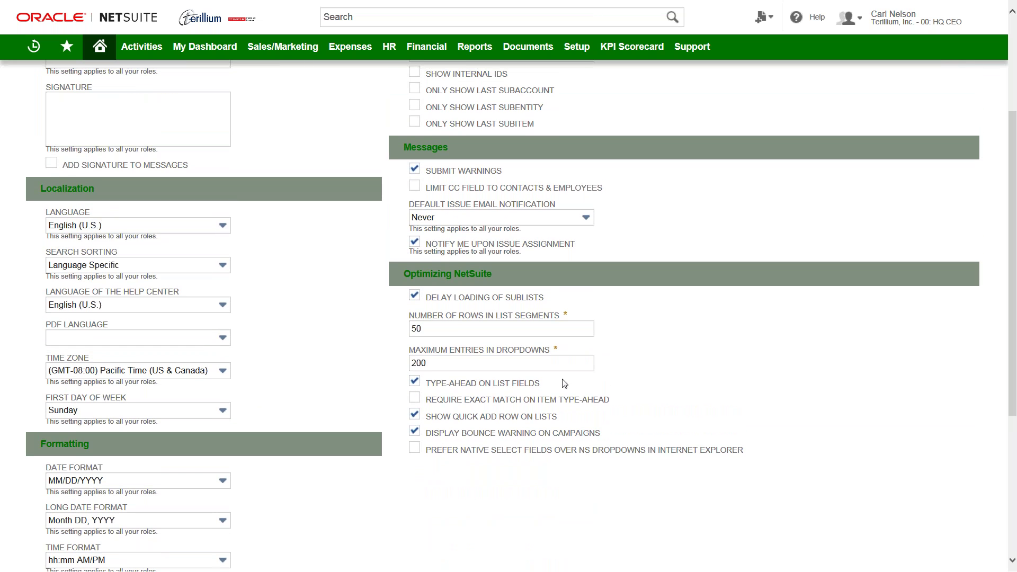
left_click(507, 387)
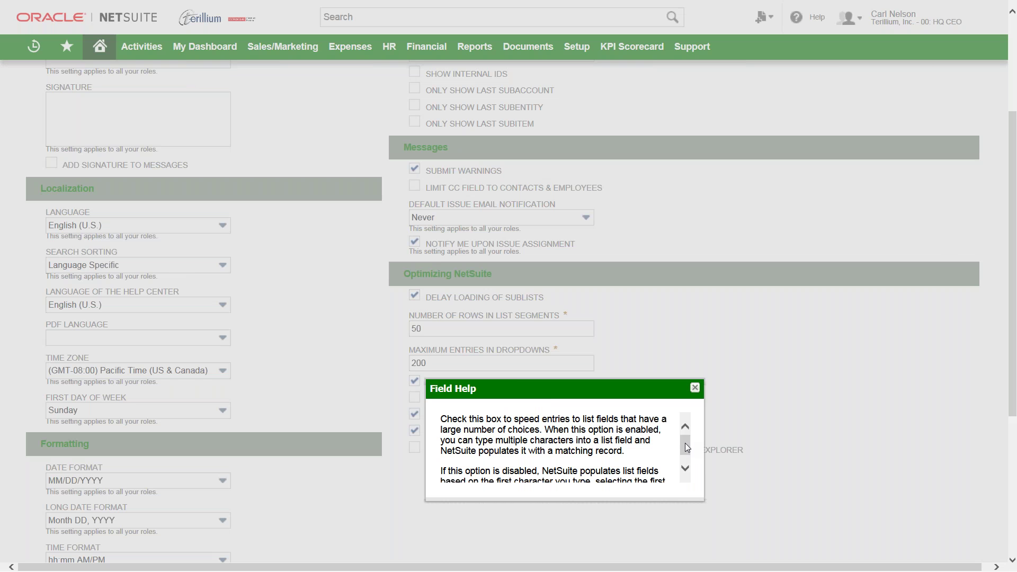
mouse_move(685, 443)
left_mouse_down()
mouse_move(684, 457)
mouse_move(686, 443)
left_mouse_up()
left_click(695, 388)
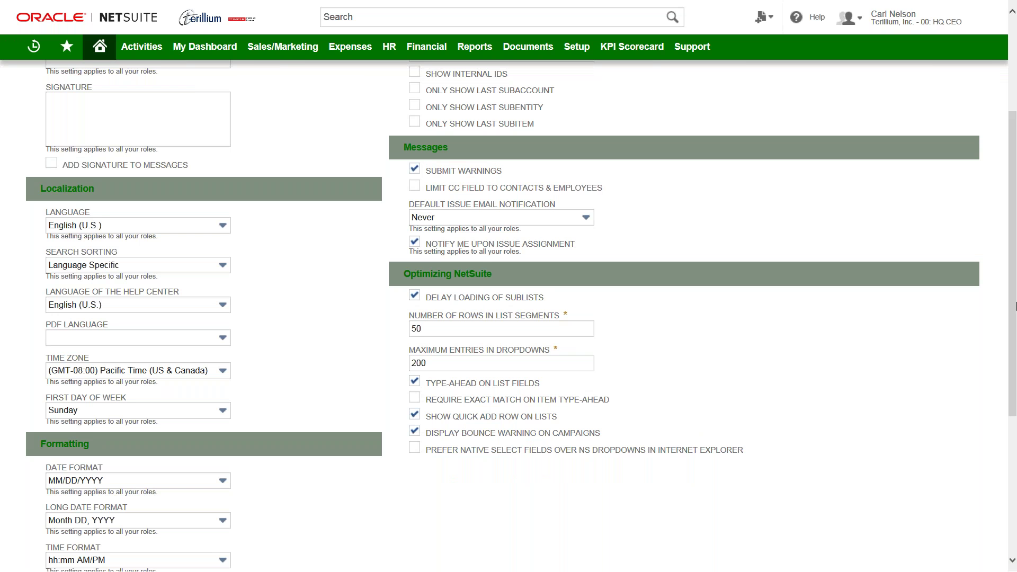
left_click_drag(1013, 291, 1013, 233)
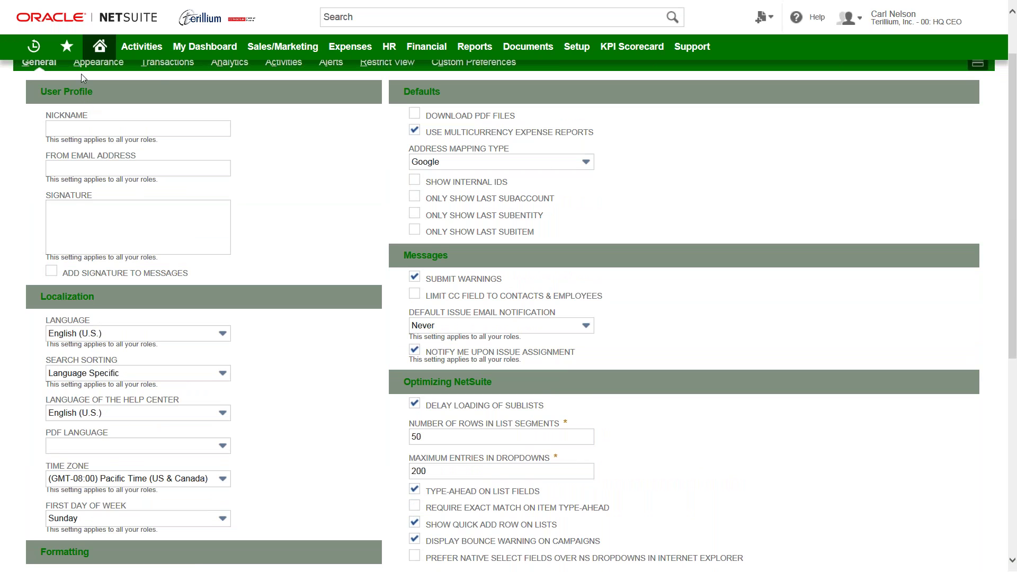
- Go back to the Home dashboard, where Reminders shows 2 tasks to complete and 2 overdue
left_click(98, 49)
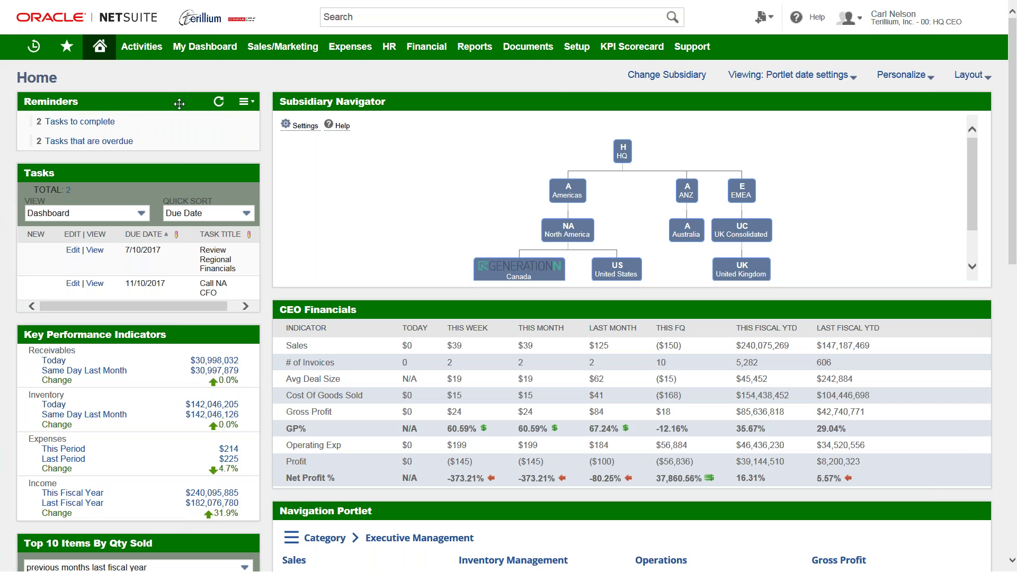
- Add Invoices Overdue to the Reminders portlet's standard reminders and save the selection
left_click(243, 101)
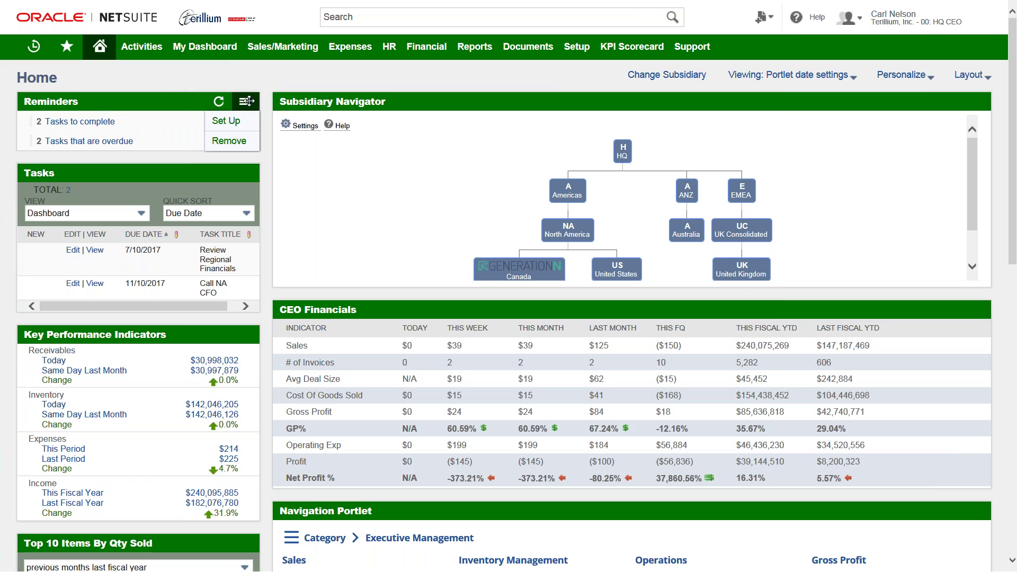
left_click(219, 120)
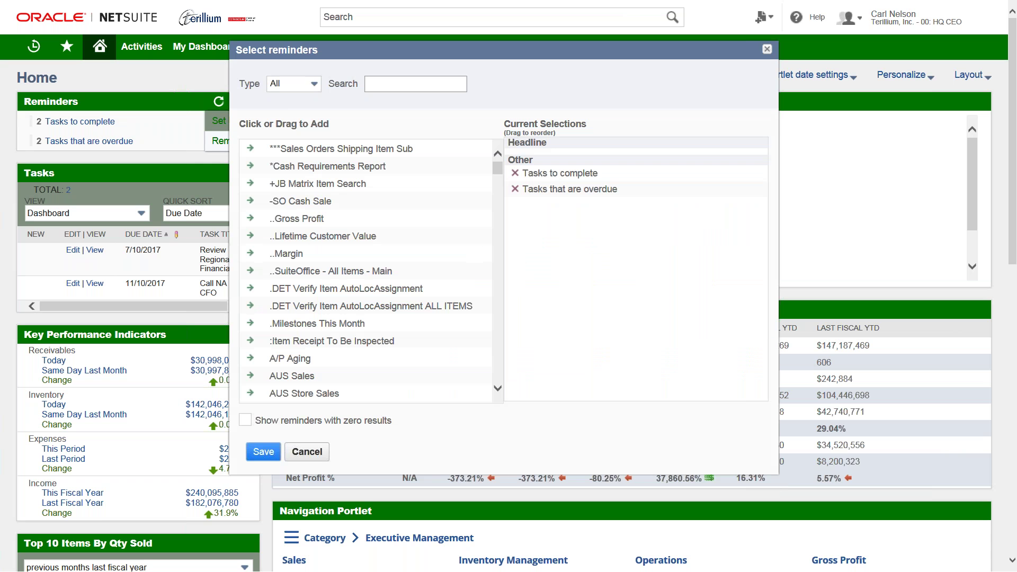
left_click(314, 84)
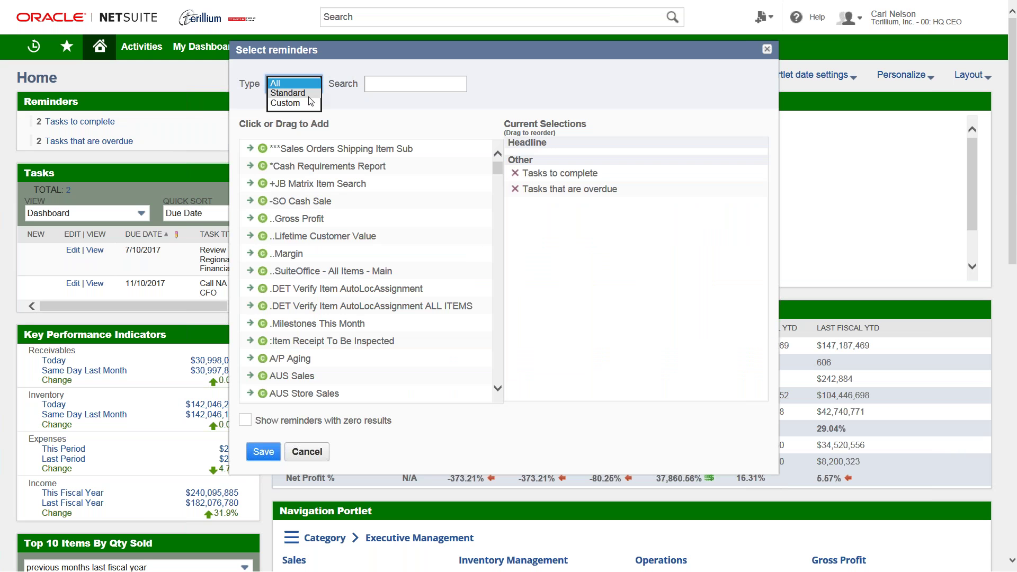
left_click(311, 96)
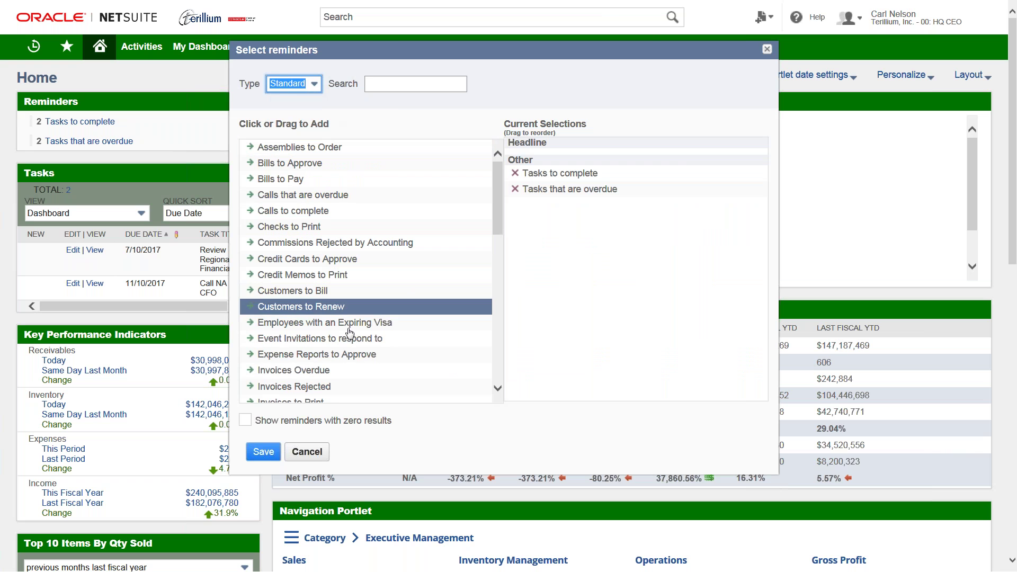
left_click(321, 370)
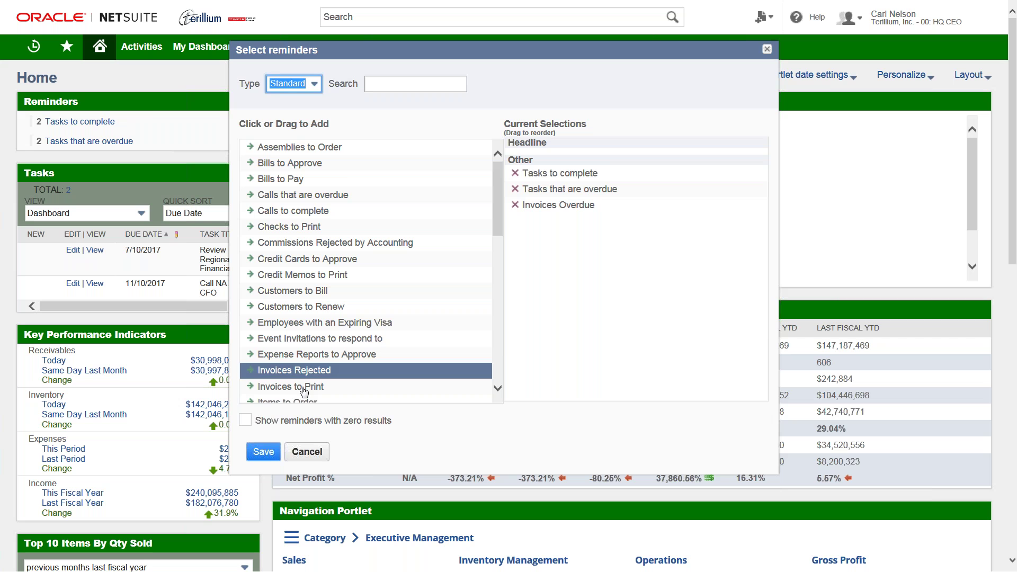
left_click(263, 451)
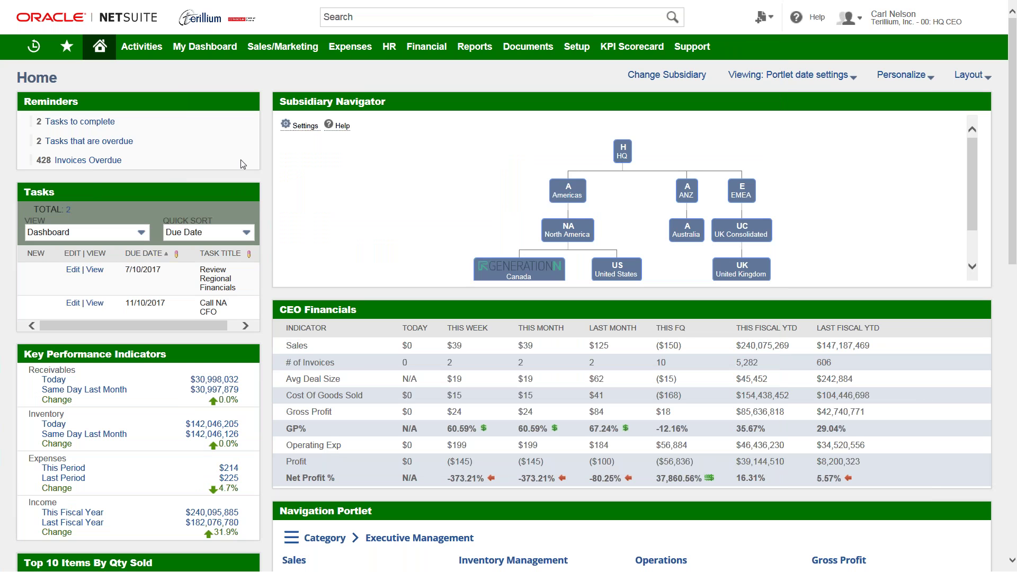
- View the Open Invoices report of overdue invoices, then return to the Home dashboard
left_click(110, 162)
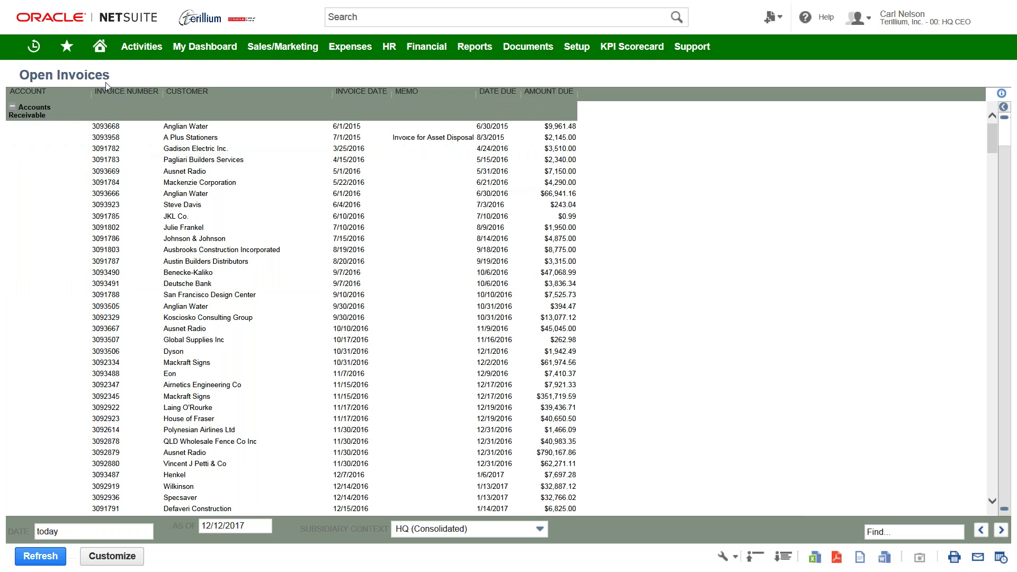
mouse_move(100, 55)
left_click(100, 53)
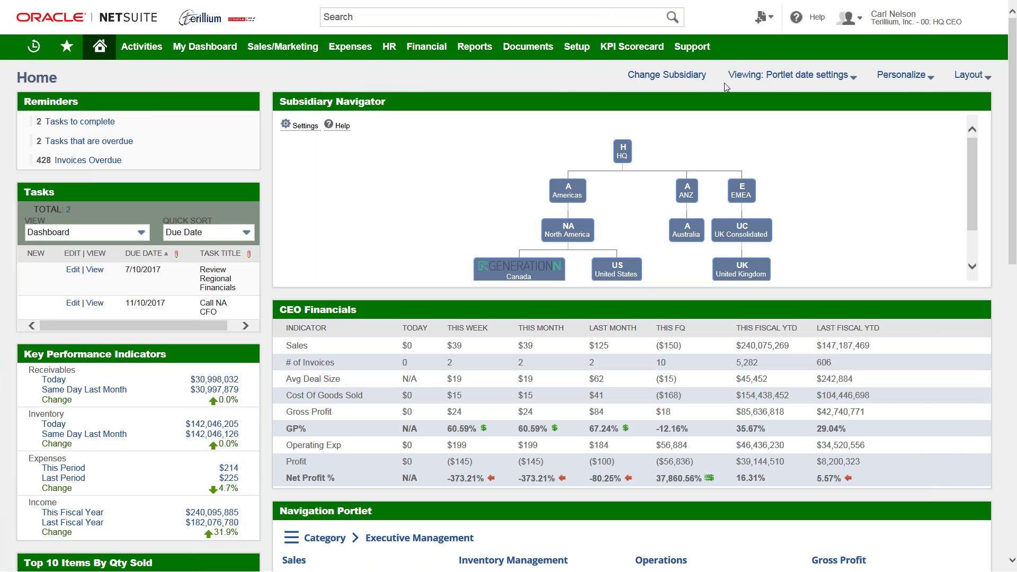
- Browse the Create New menu of record types that can be created
left_click(765, 21)
- Add a KPI Meter portlet, showing Receivables at 31.0M, to the top of the dashboard
left_click(901, 76)
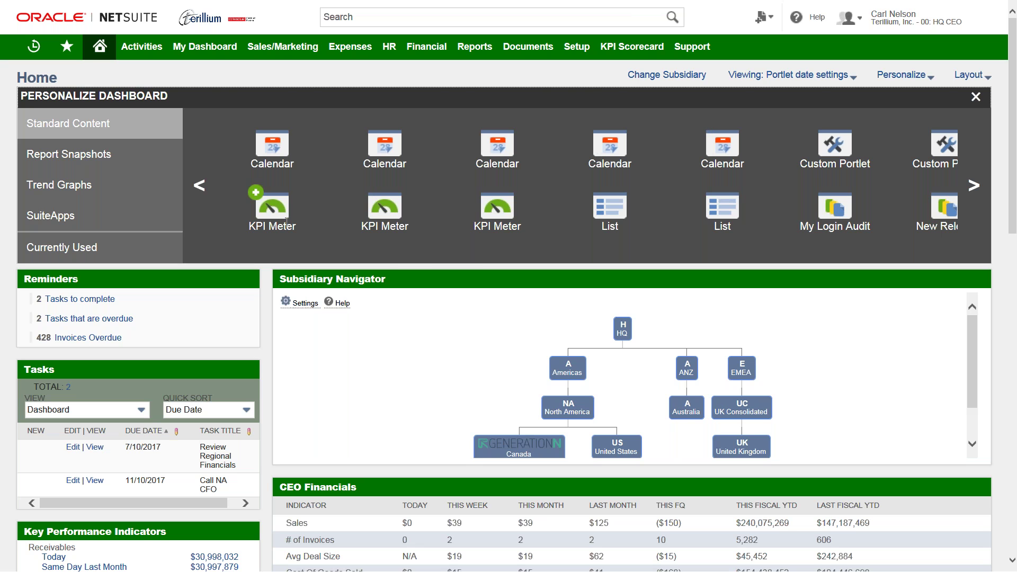
left_click(256, 196)
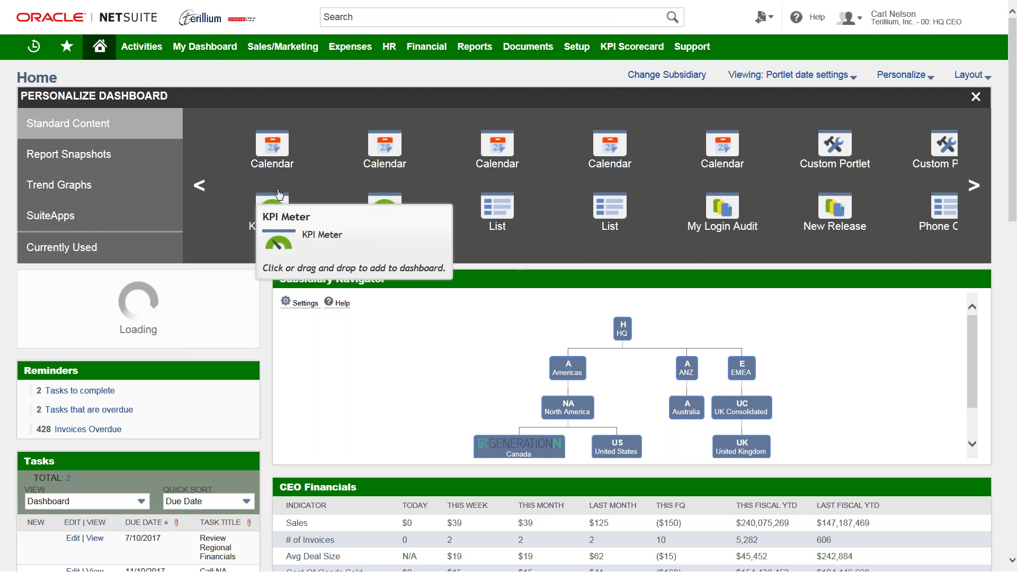
left_click(976, 97)
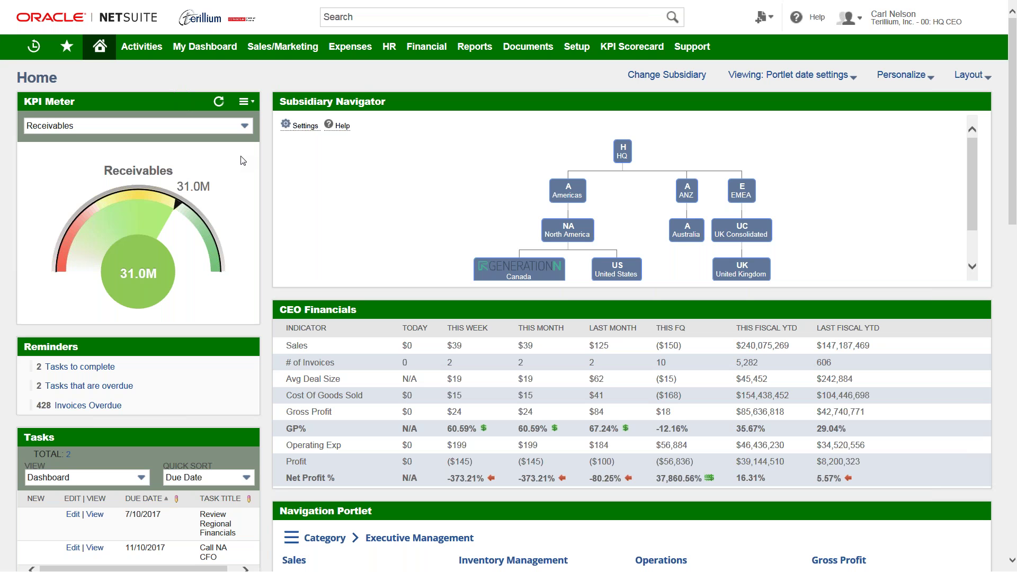
- Switch the KPI Meter to Expenses and move the Reminders portlet above it
left_click(245, 127)
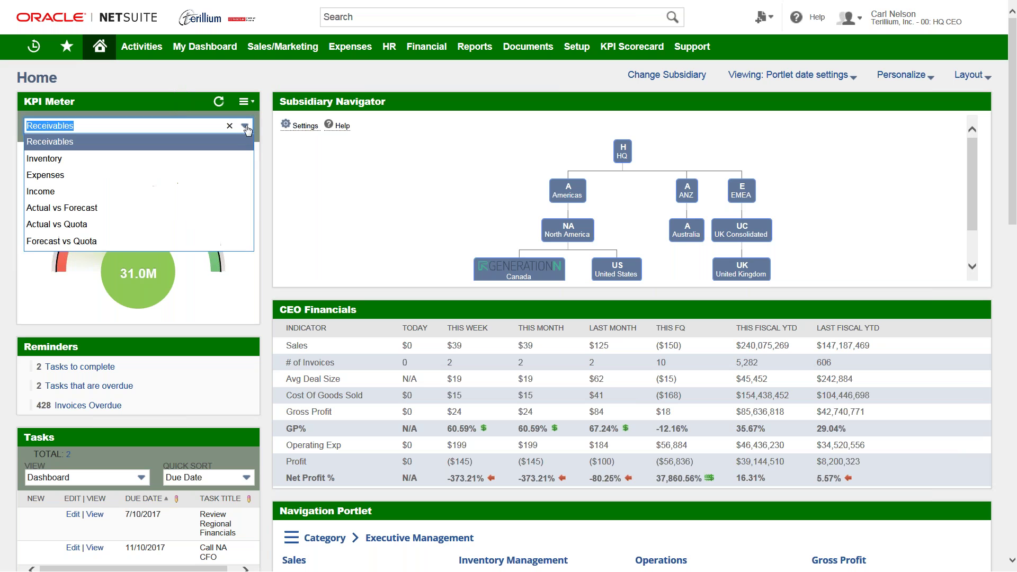
left_click(226, 175)
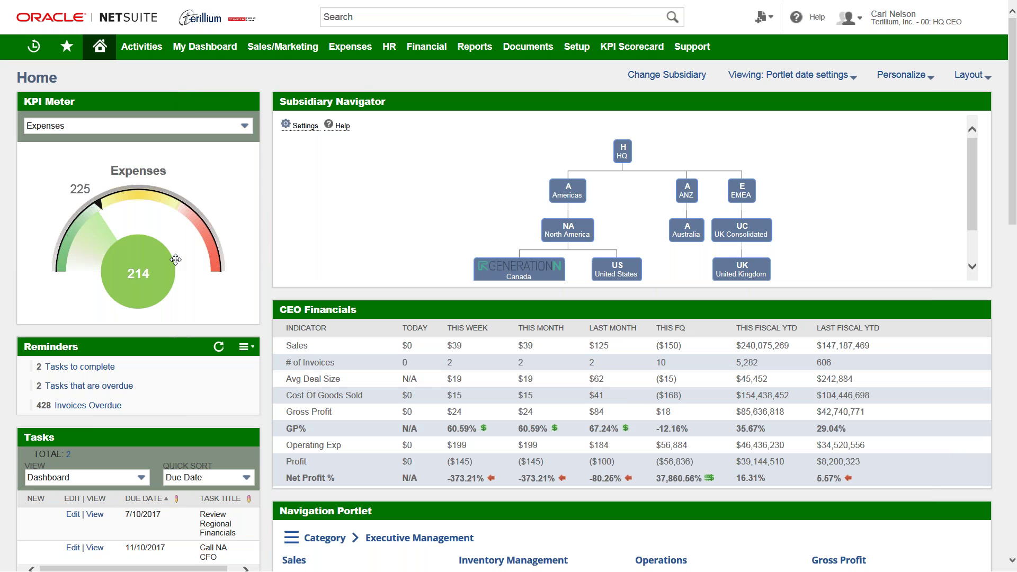
left_click_drag(175, 259, 181, 104)
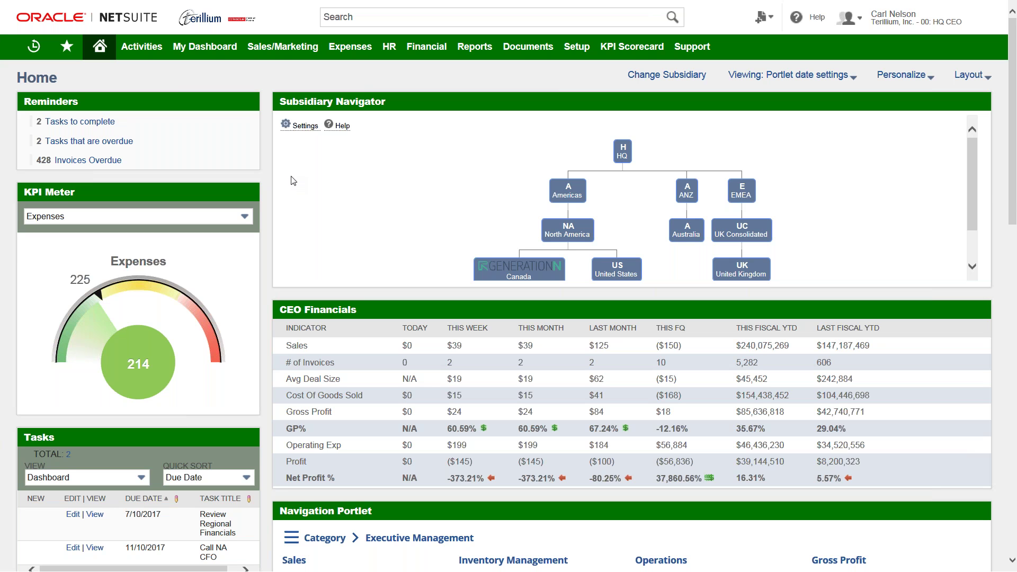
- Scroll down to the Comparative Sales, Top 10 Items By Qty Sold and Recent Records portlets
left_click_drag(1014, 215, 1013, 311)
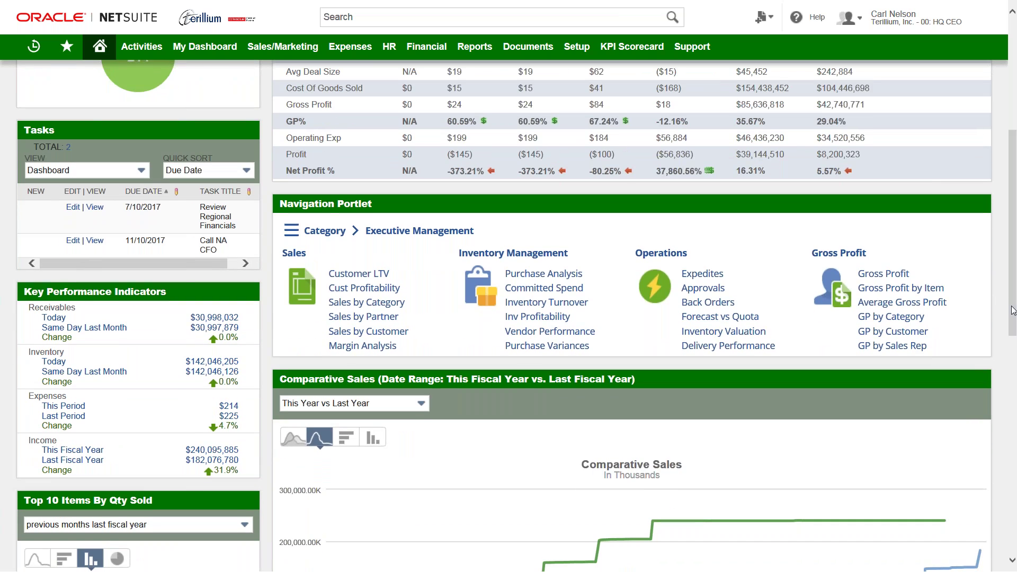
left_click_drag(1011, 306, 1016, 422)
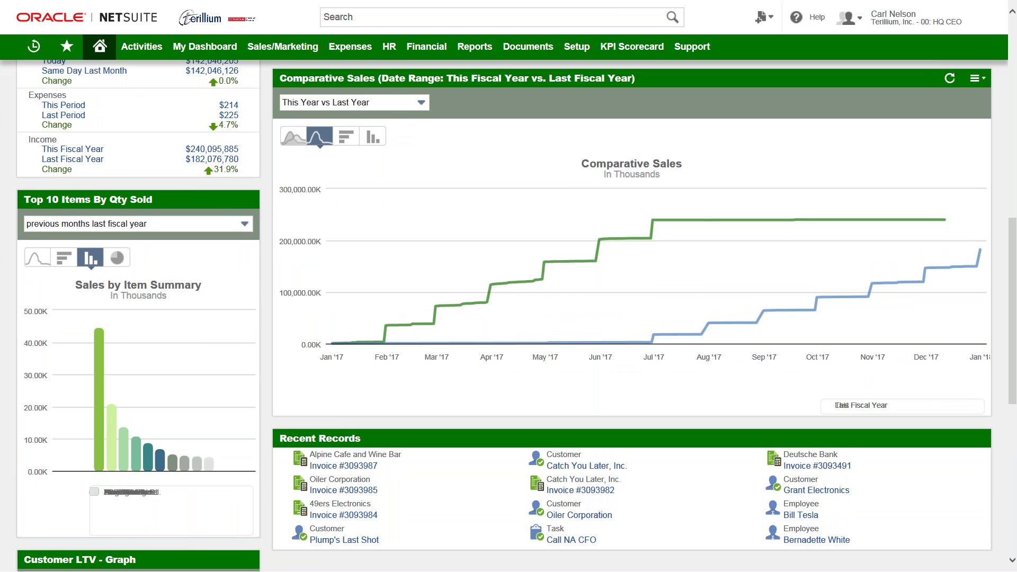
left_click(346, 136)
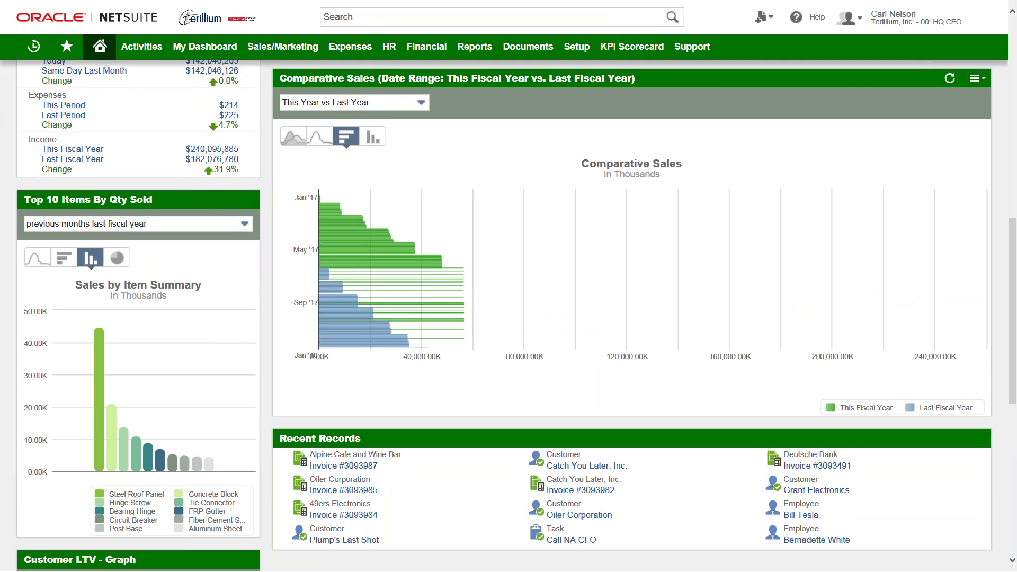
left_click(320, 138)
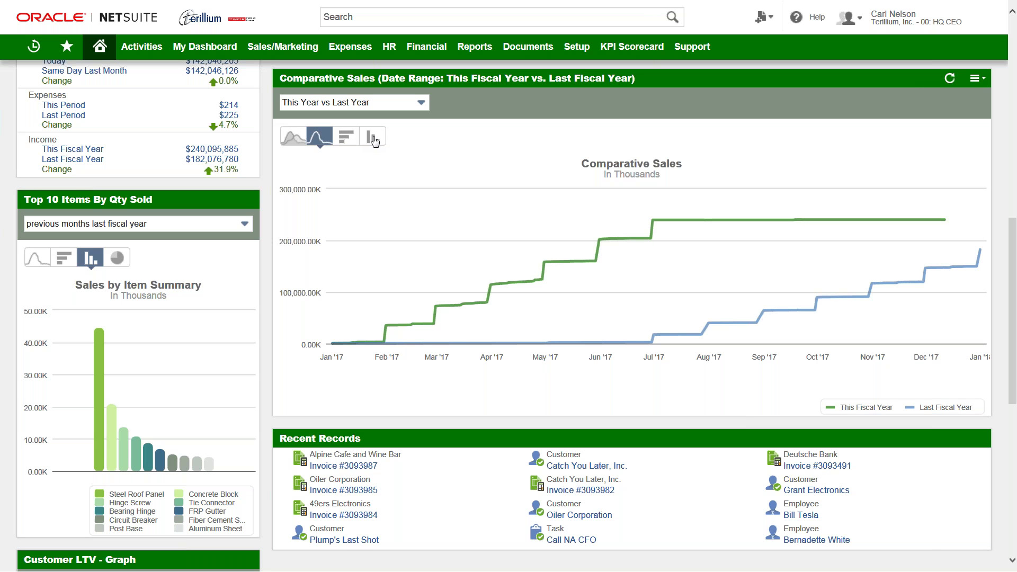
left_click(301, 139)
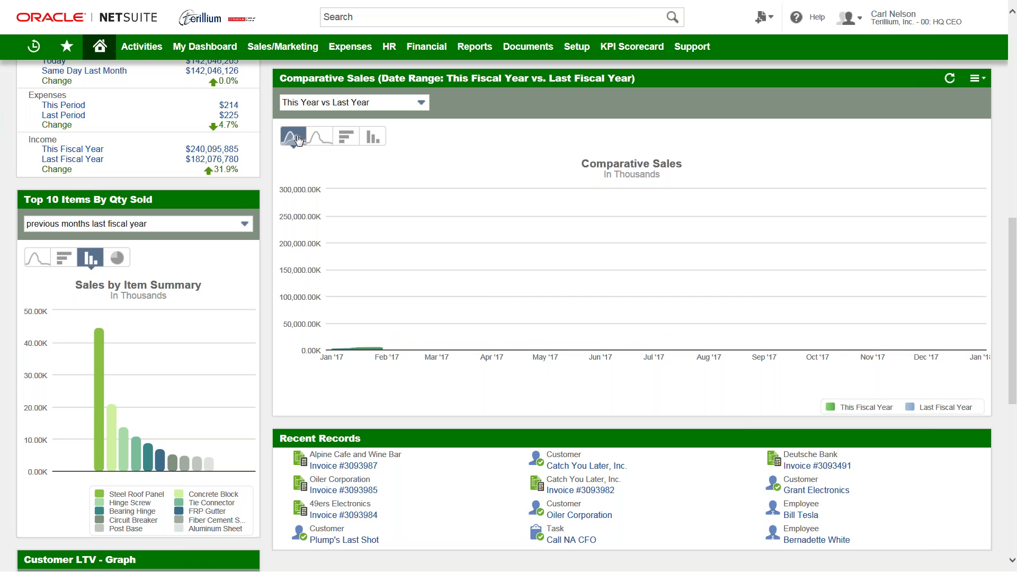
left_click(316, 139)
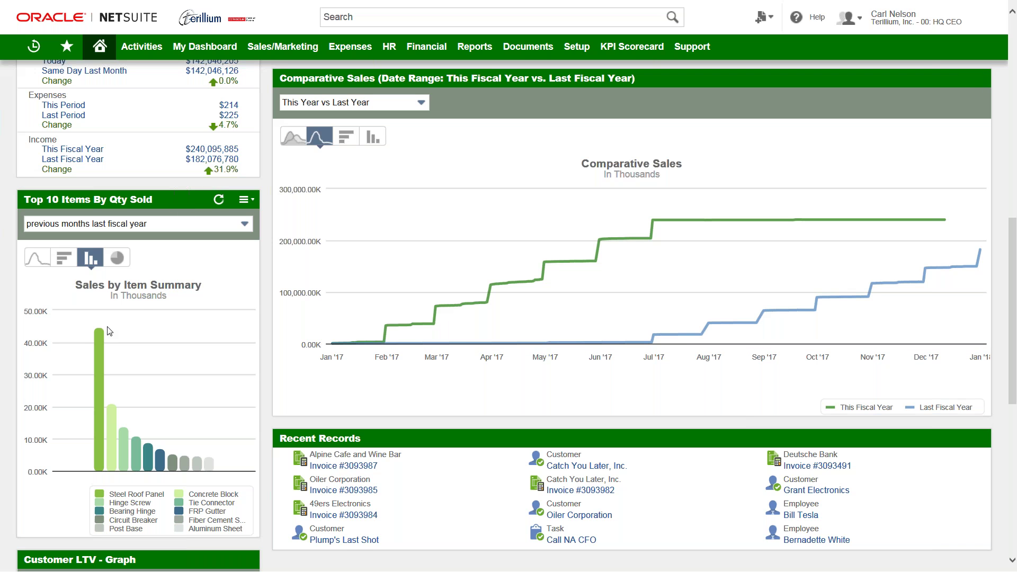
mouse_move(94, 357)
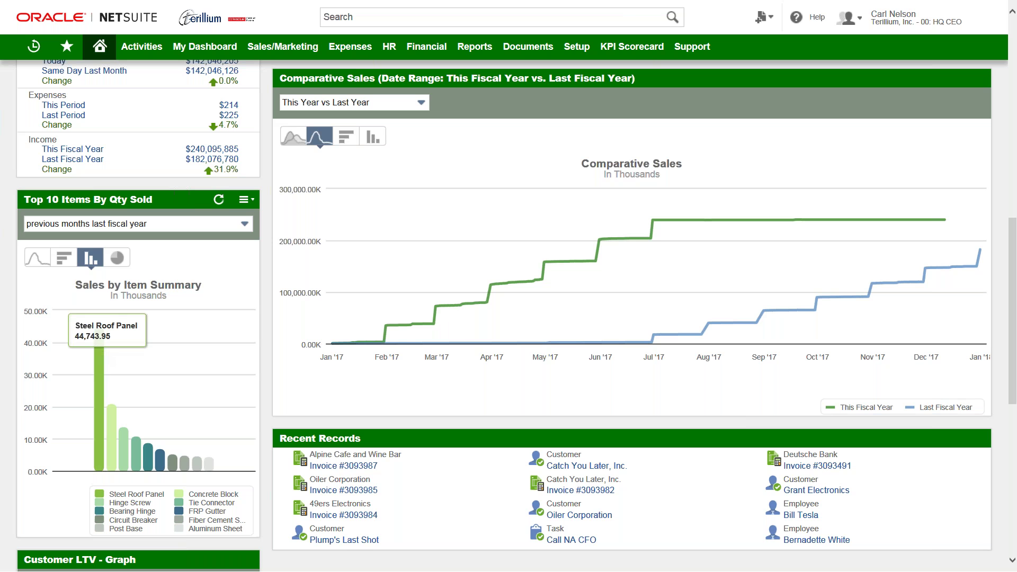
left_click(116, 258)
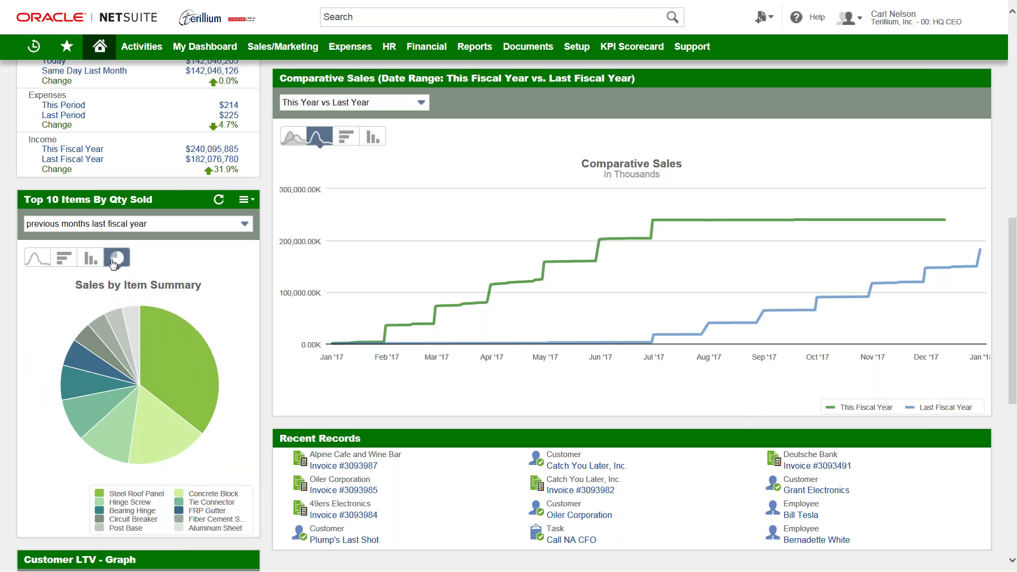
left_click(91, 258)
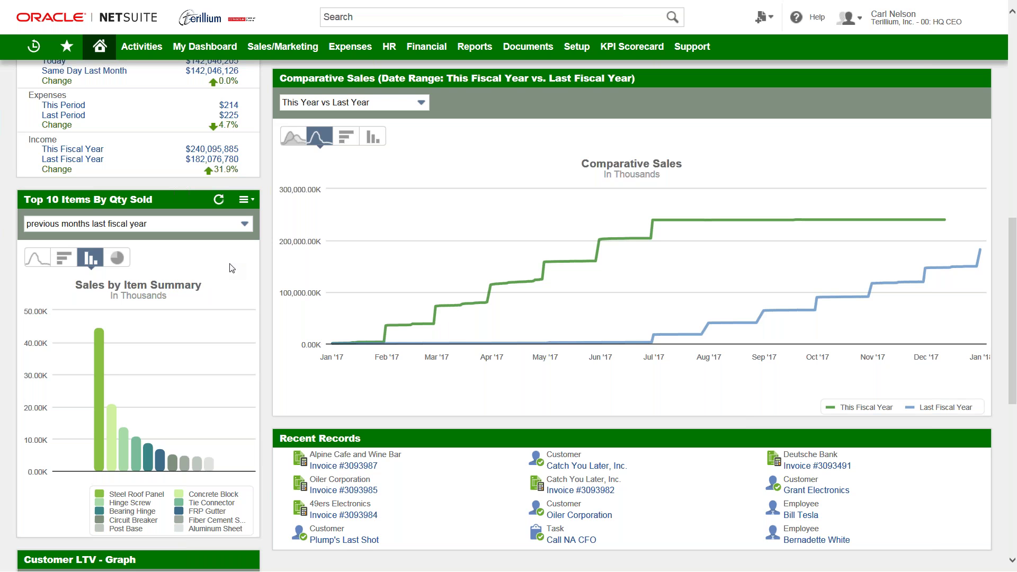
- Set the Top 10 Items By Qty Sold range to previous fiscal quarters last fiscal year
left_click(247, 225)
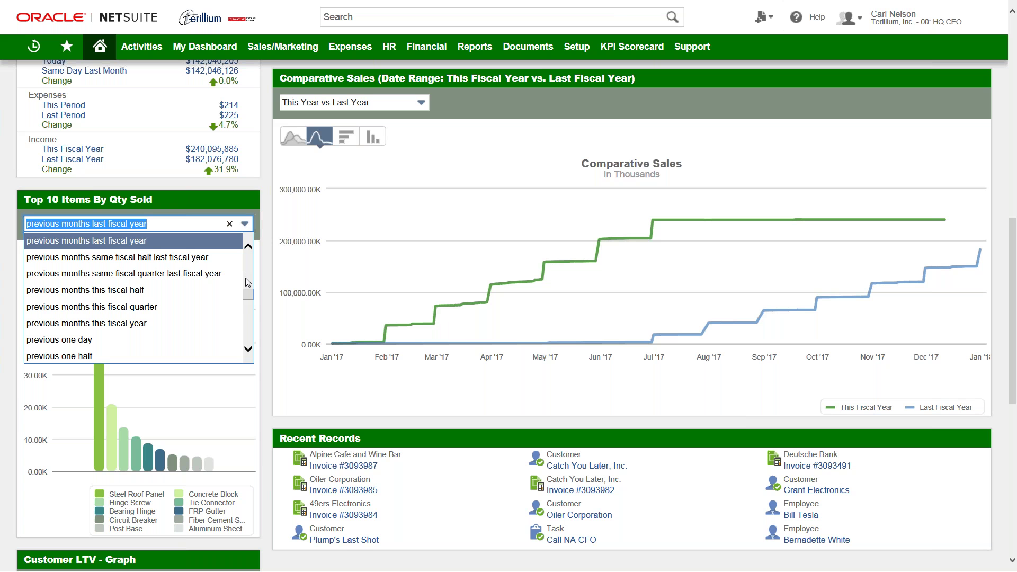
left_click(247, 308)
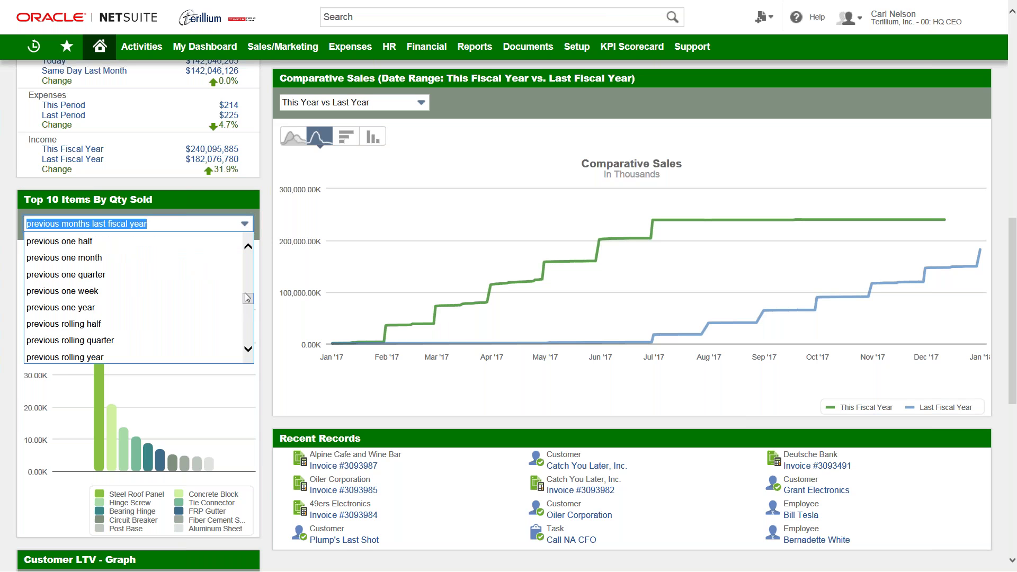
scroll(247, 264, "up", 1)
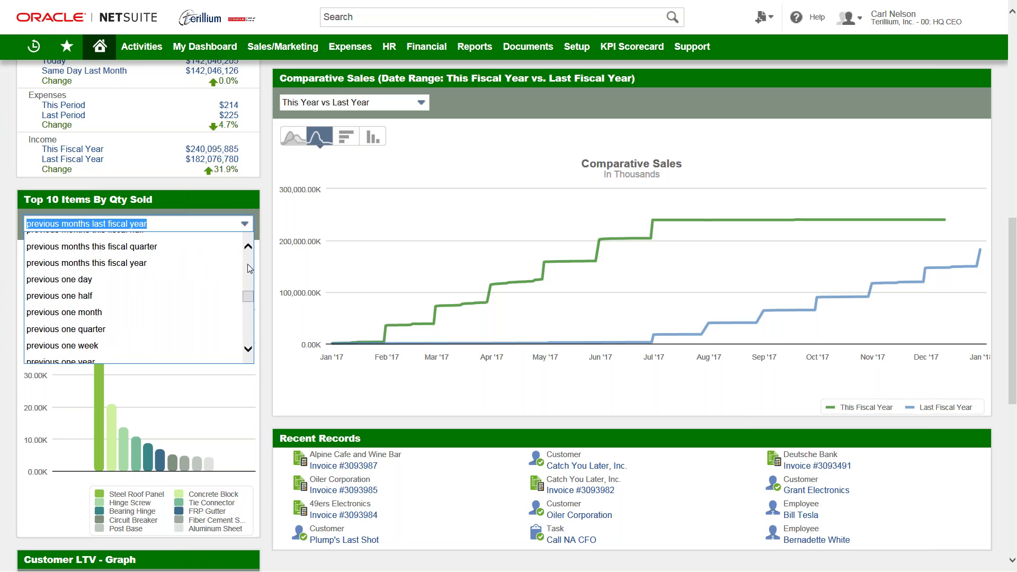
left_click(247, 264)
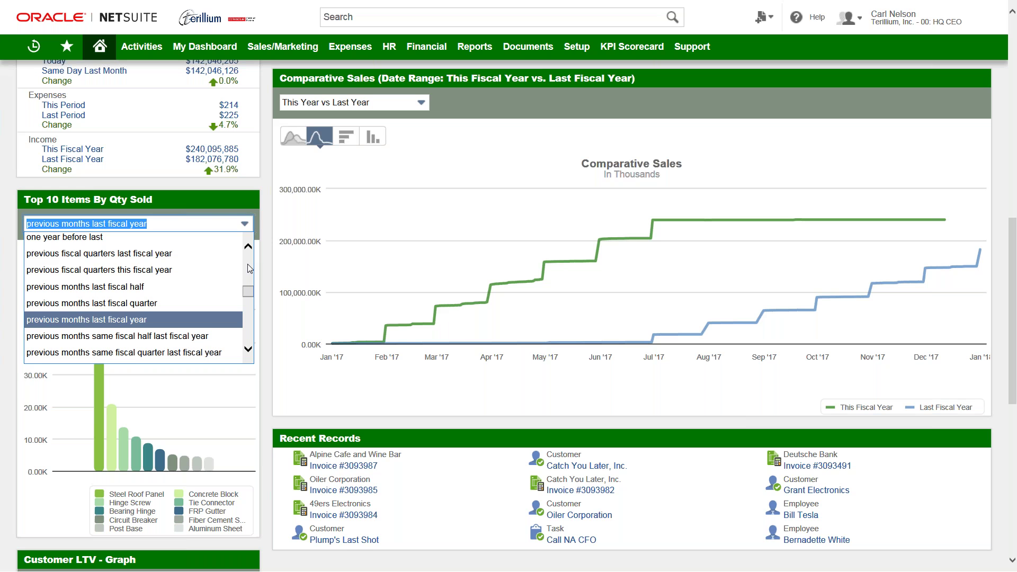
scroll(247, 264, "up", 1)
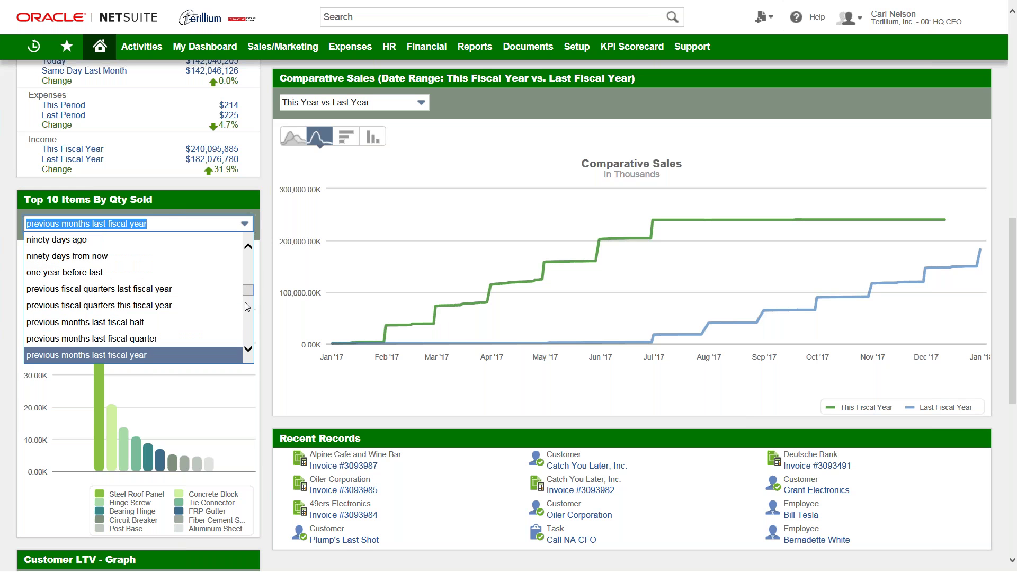
left_click(212, 289)
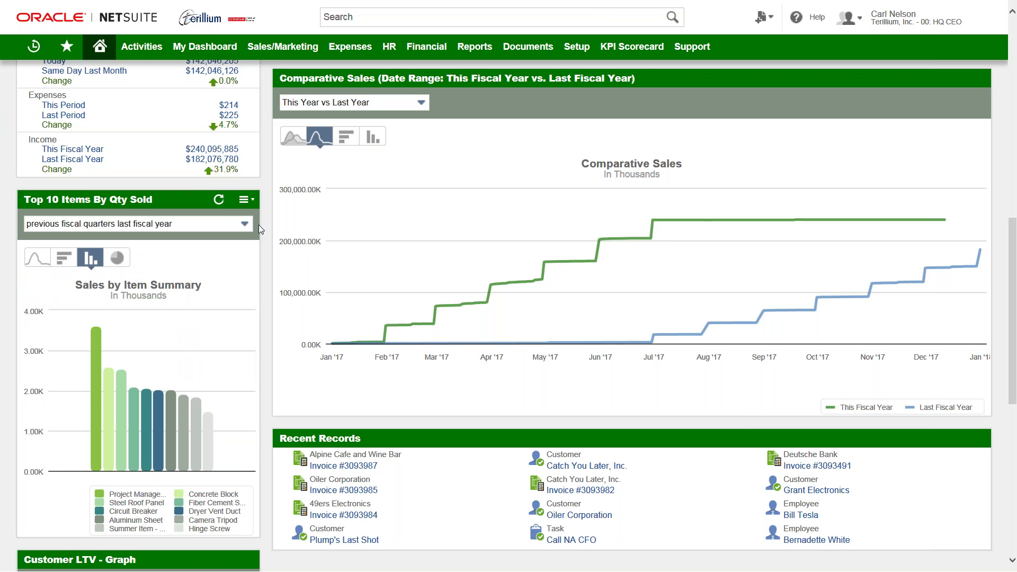
left_click(245, 199)
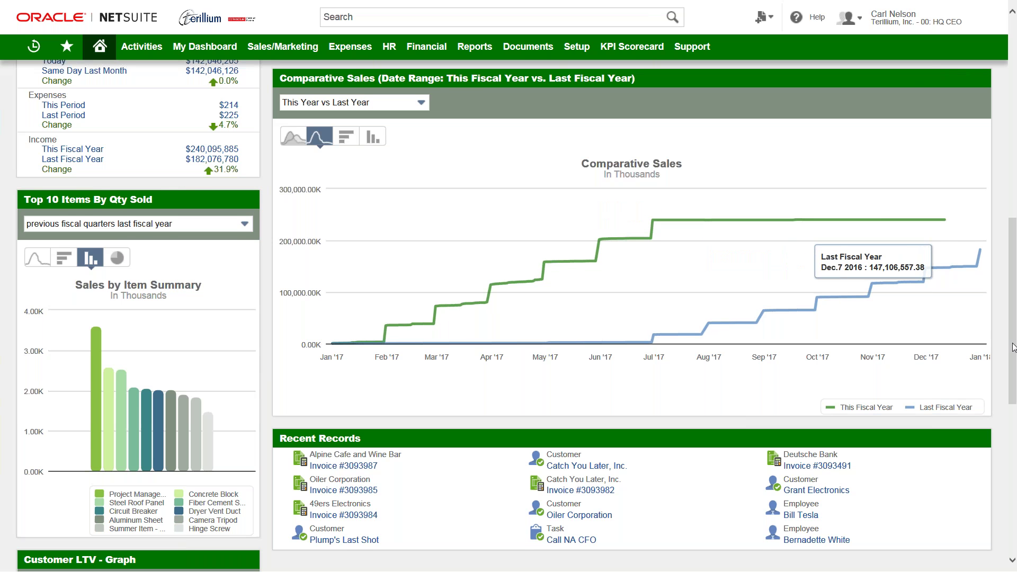
left_click_drag(1014, 347, 1014, 162)
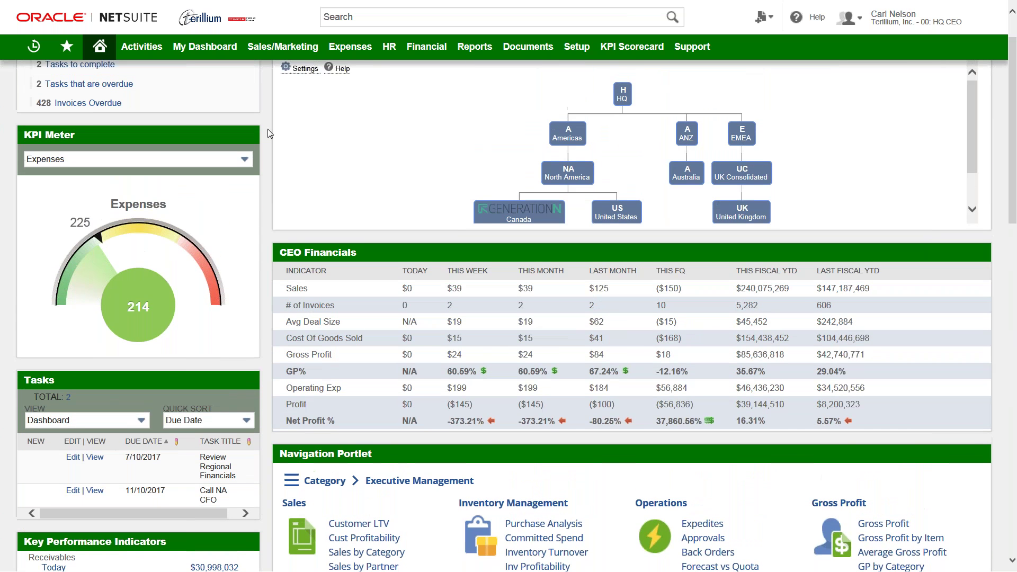
- Remove the KPI Meter portlet from the Home dashboard
left_click(245, 135)
left_click(192, 275)
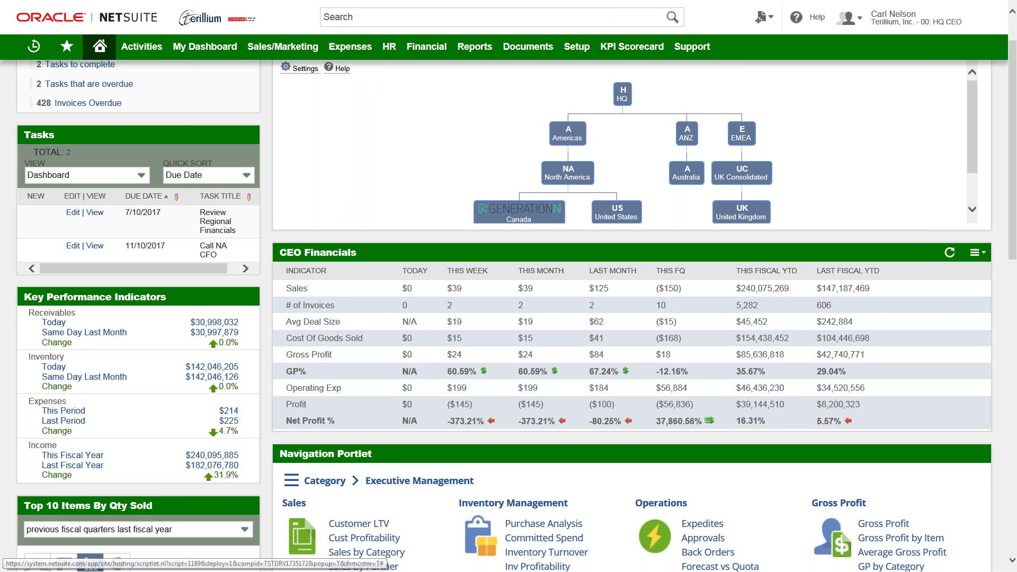
scroll(1014, 256, "up", 2)
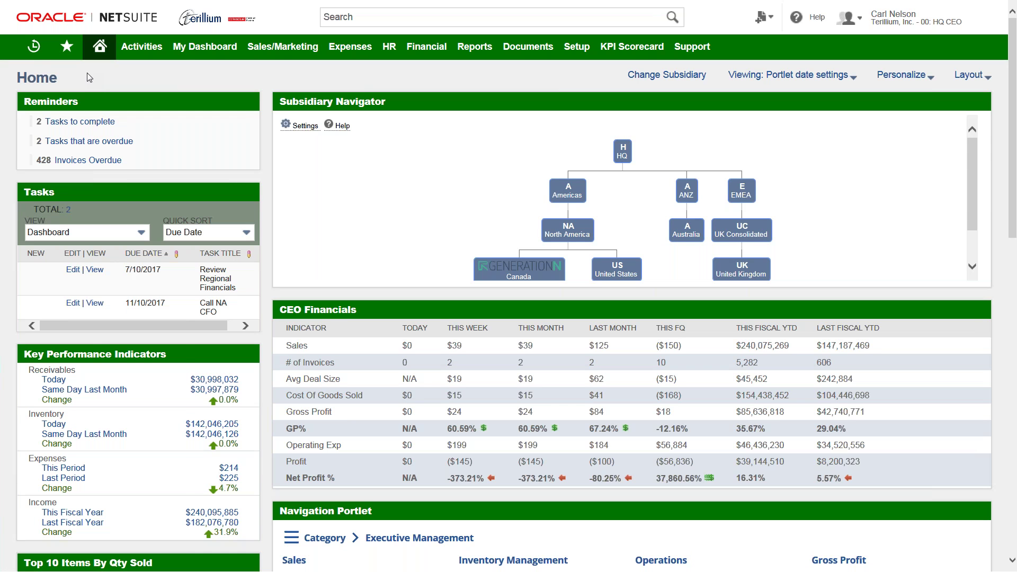
mouse_move(68, 49)
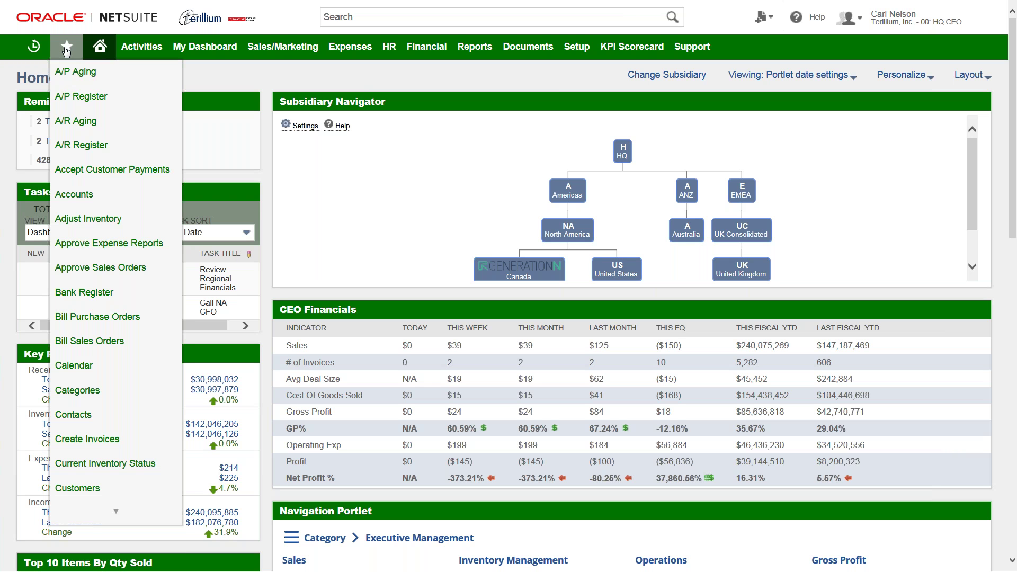
mouse_move(33, 51)
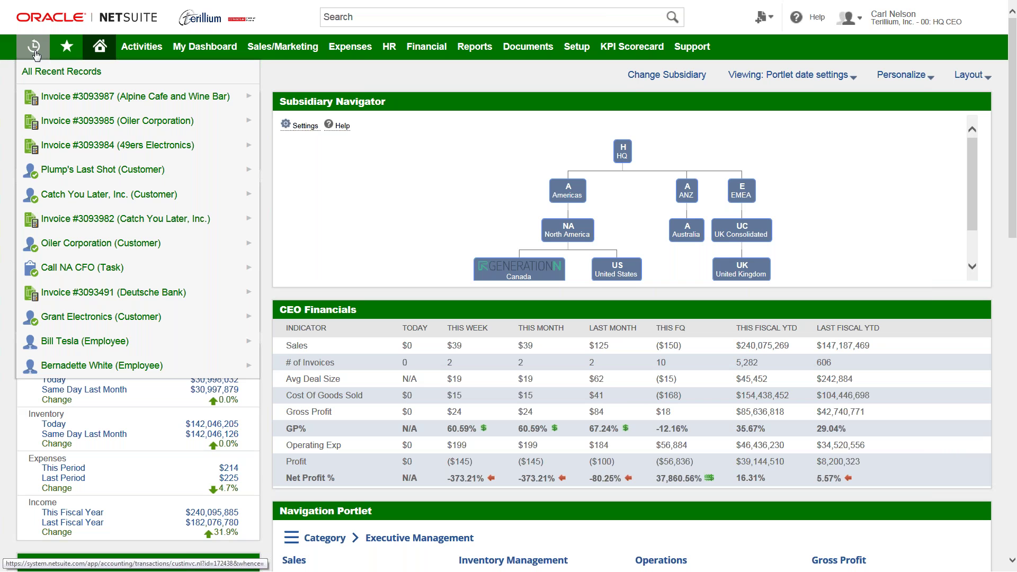
mouse_move(62, 109)
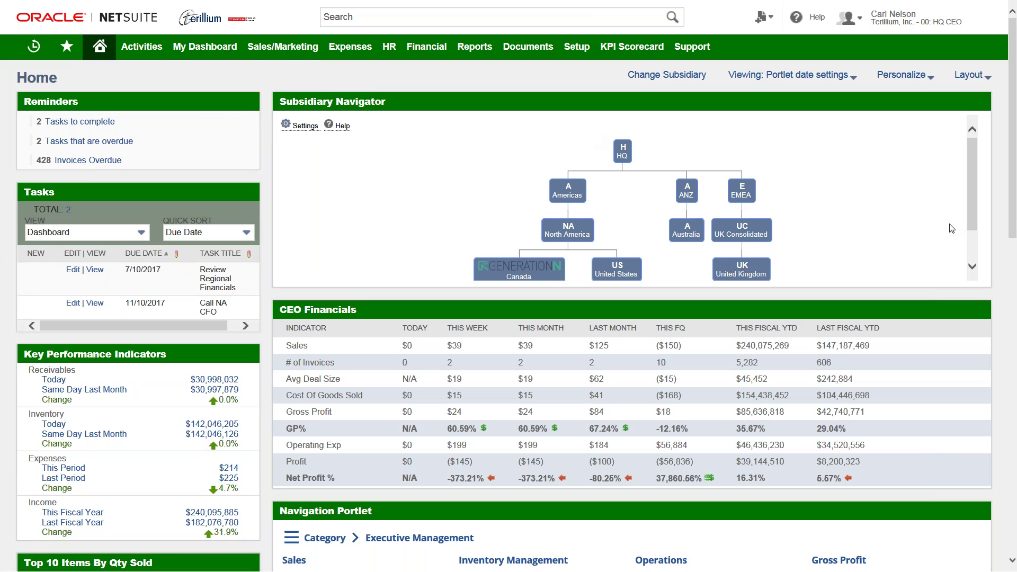
- Switch the Navigation Portlet to the Sales category and go to the Customers list
left_click_drag(1011, 224, 1012, 369)
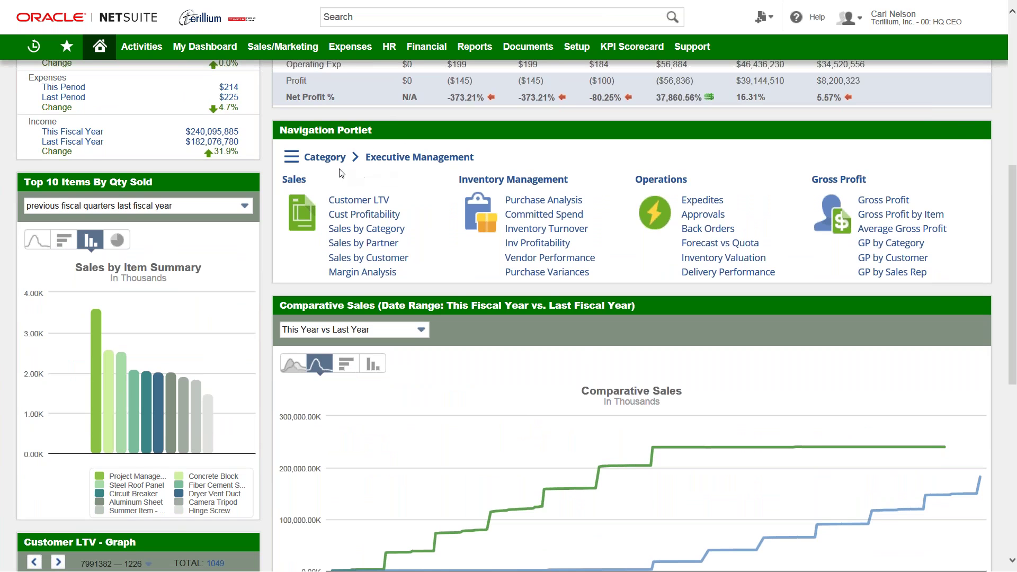
mouse_move(343, 167)
left_click(365, 243)
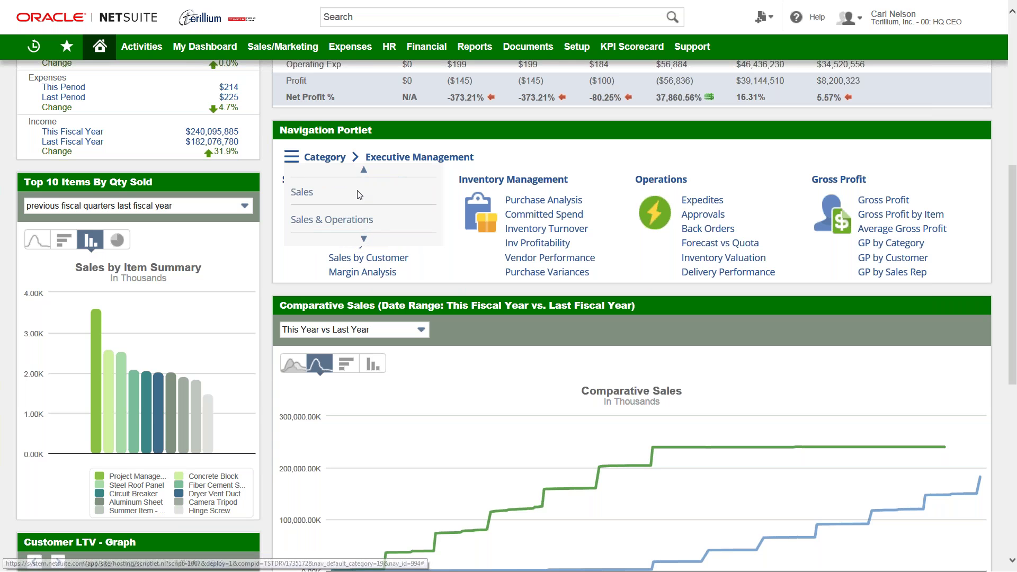
left_click(306, 197)
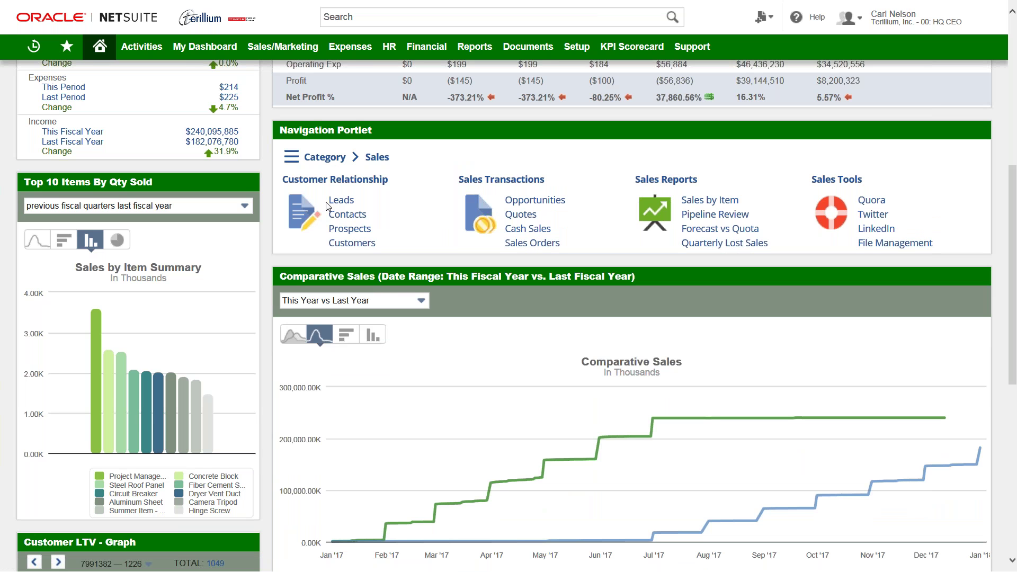
left_click(352, 243)
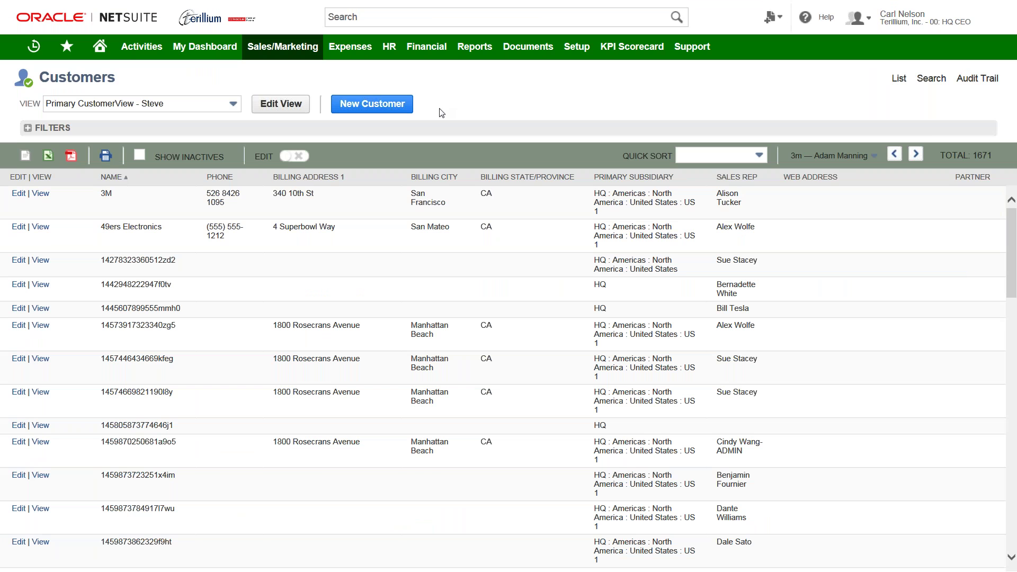
- Expand the customer list filters and view the employee record of 49ers Electronics' sales rep
left_click(28, 129)
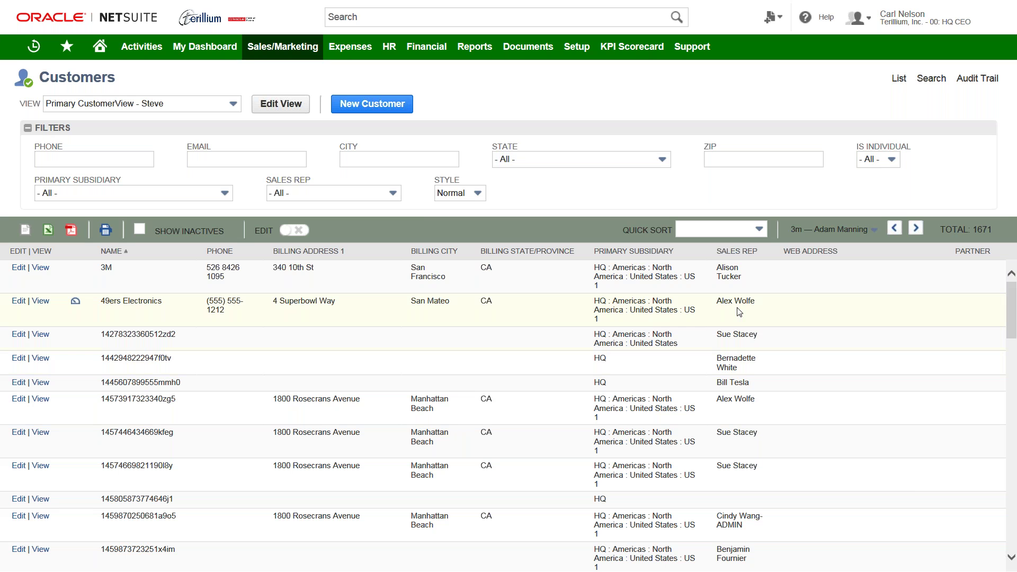
mouse_move(745, 303)
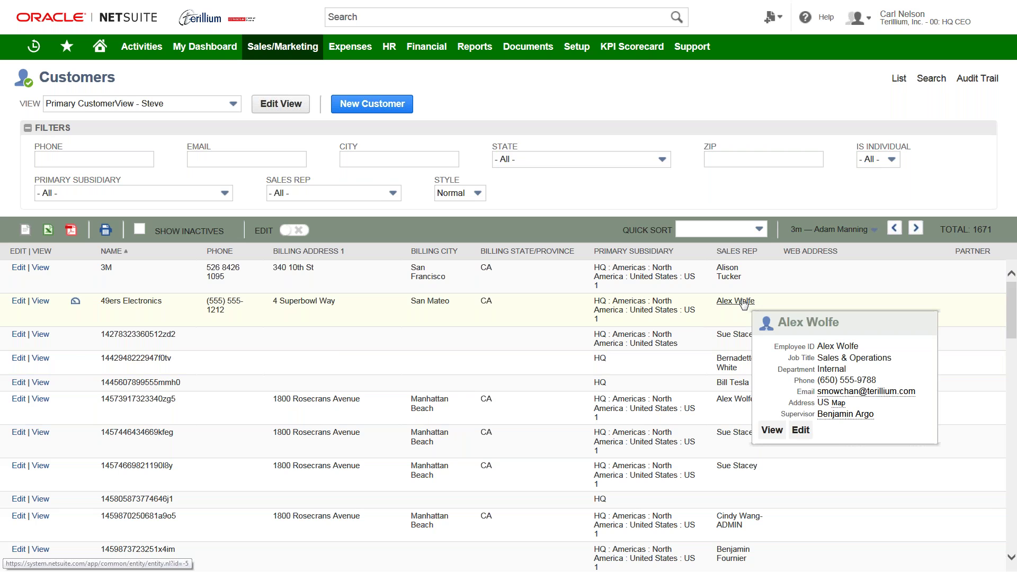
left_click(745, 303)
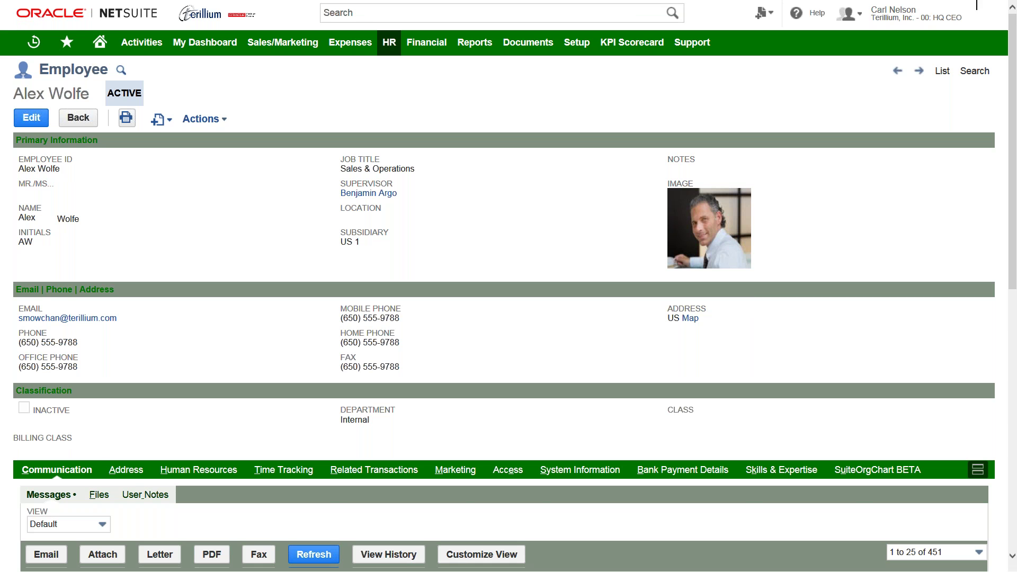
- Exit full screen and return from the employee record to the Customers list
key("F11")
left_click(470, 22)
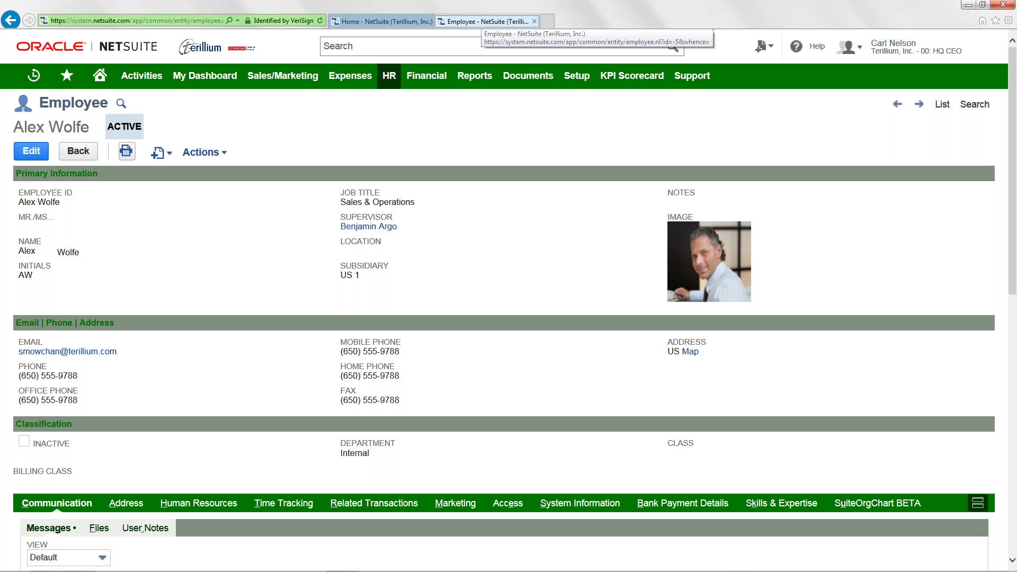
left_click(11, 20)
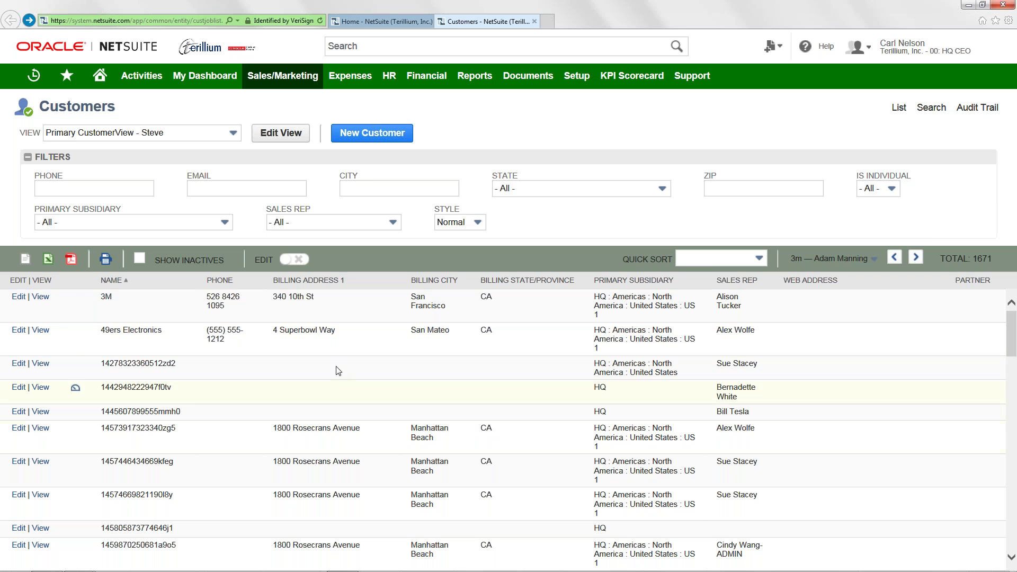
- Turn on inline editing and assign the third customer to a different sales rep
left_click(296, 260)
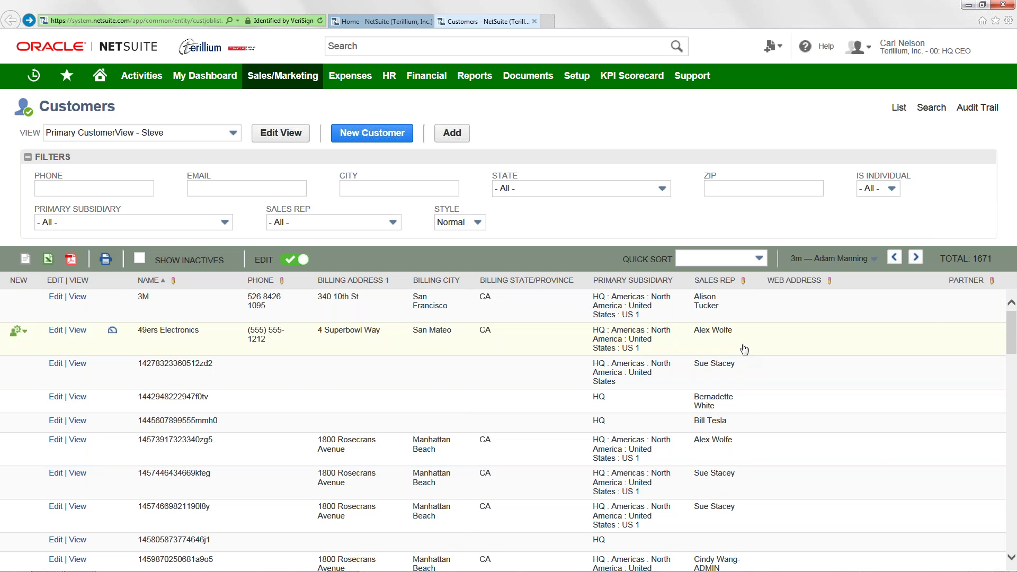
left_click(746, 377)
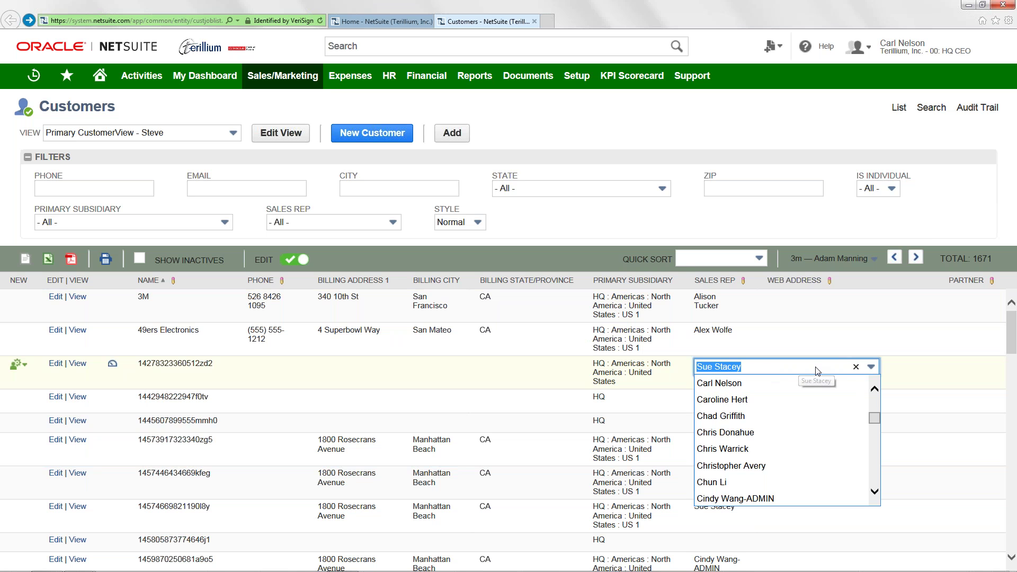
left_click(909, 368)
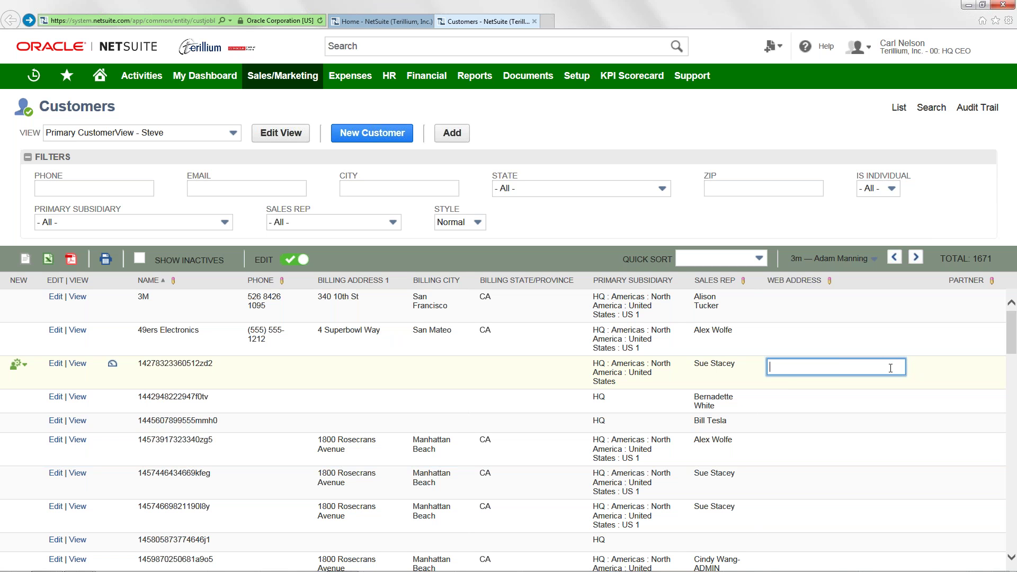
left_click(742, 371)
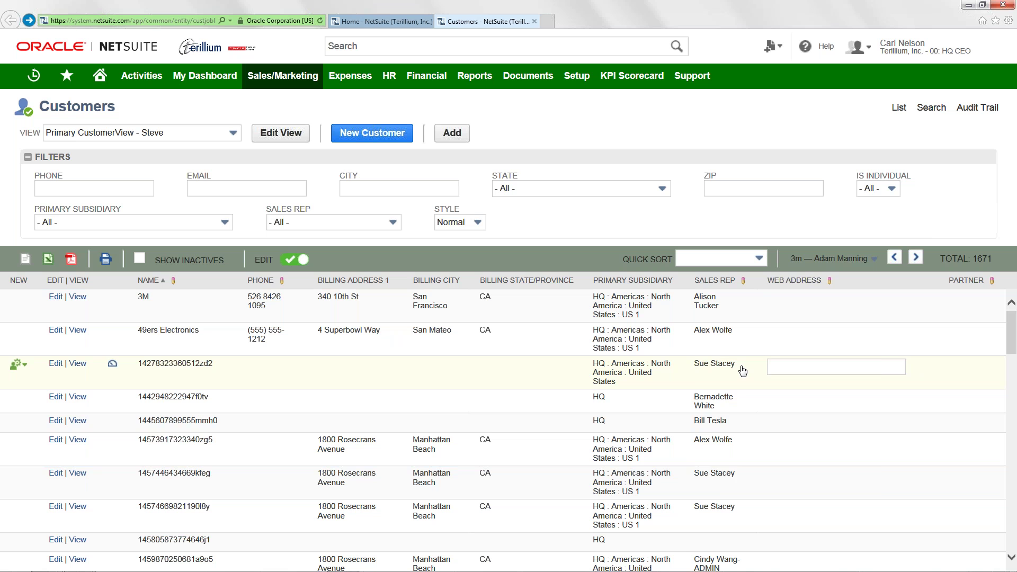
left_click(718, 522)
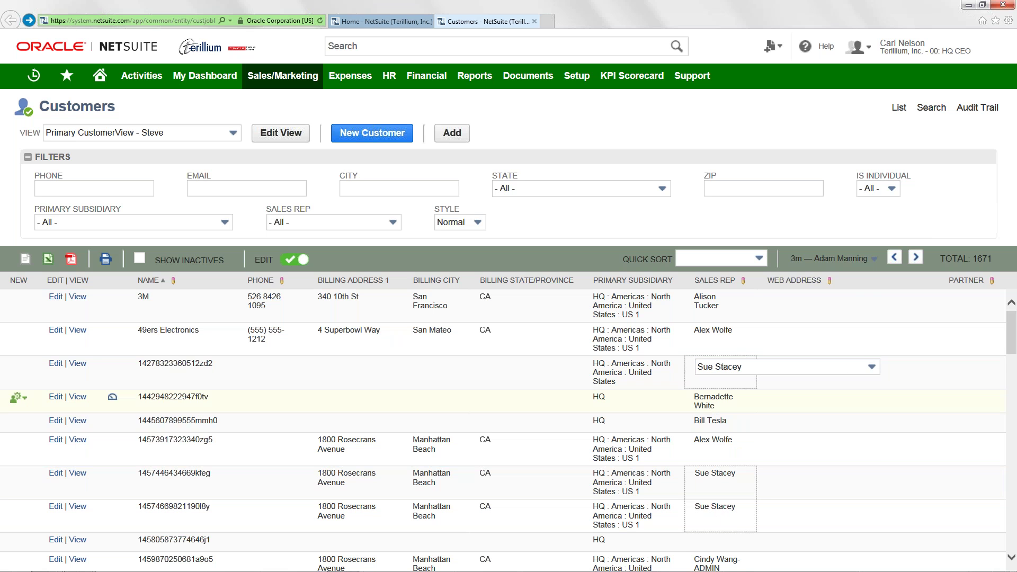
left_click(872, 369)
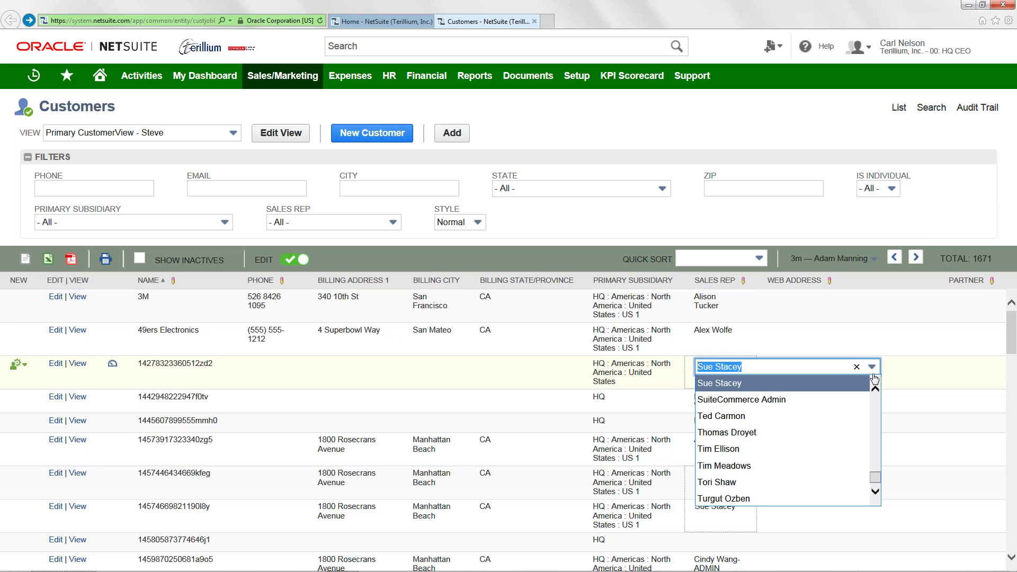
scroll(876, 406, "up", 3)
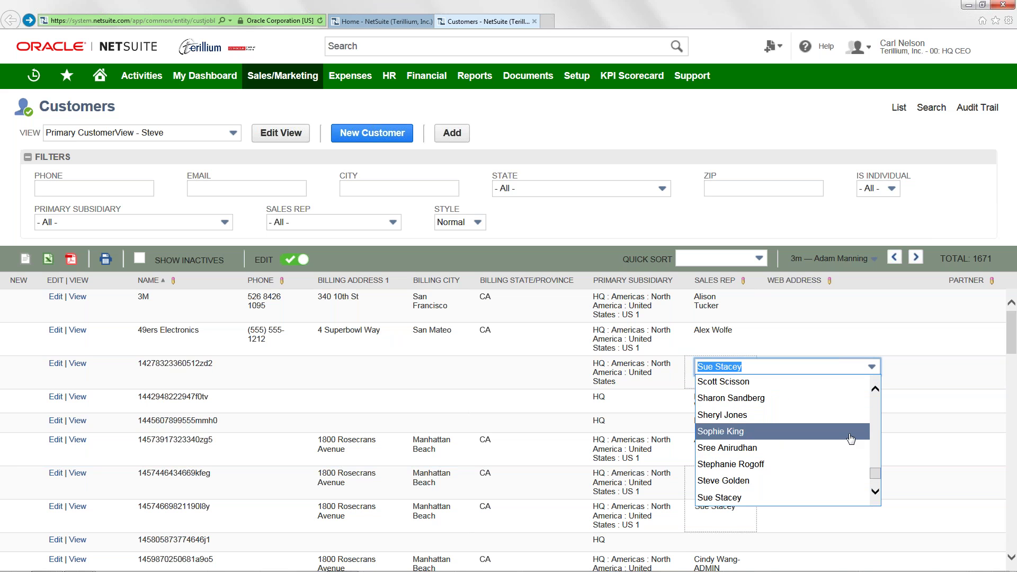
left_click(820, 481)
key("Tab")
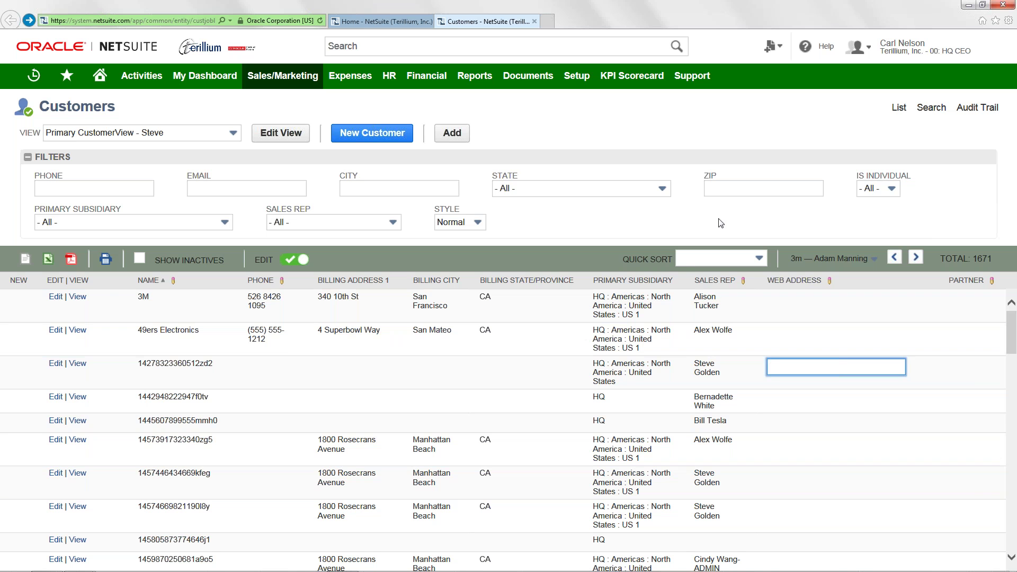
- Filter the Customers list by one sales rep, narrowing it to 3 customers
left_click(393, 223)
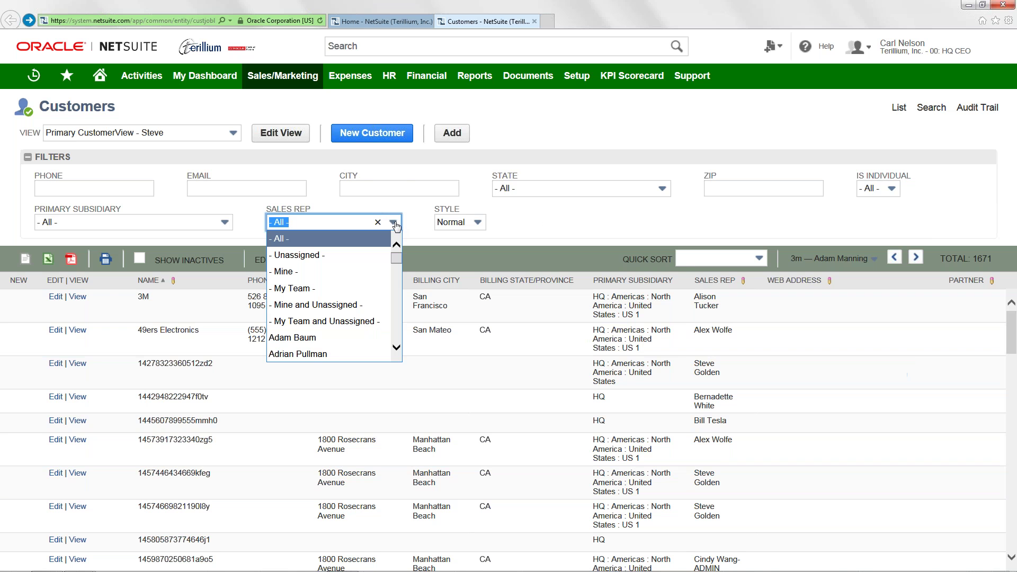
type("s")
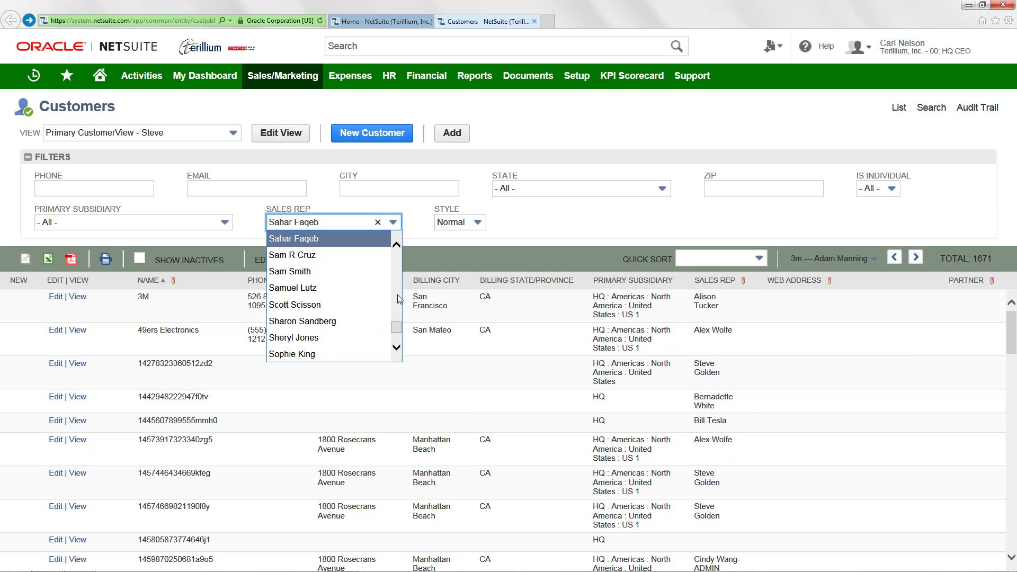
type("teve Golden")
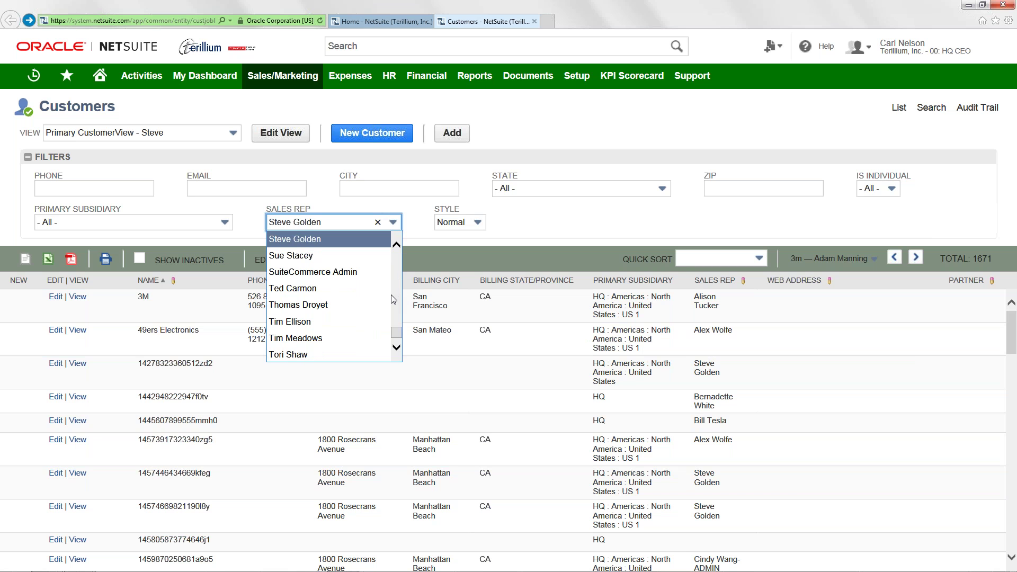
key("Return")
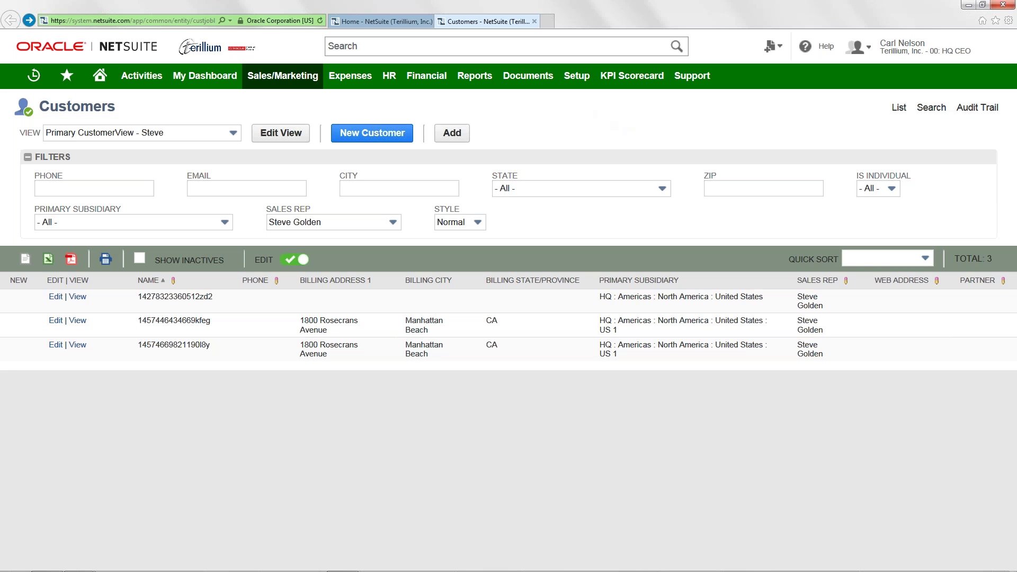
- Close the Customers tab to return to the Home dashboard
left_click(535, 22)
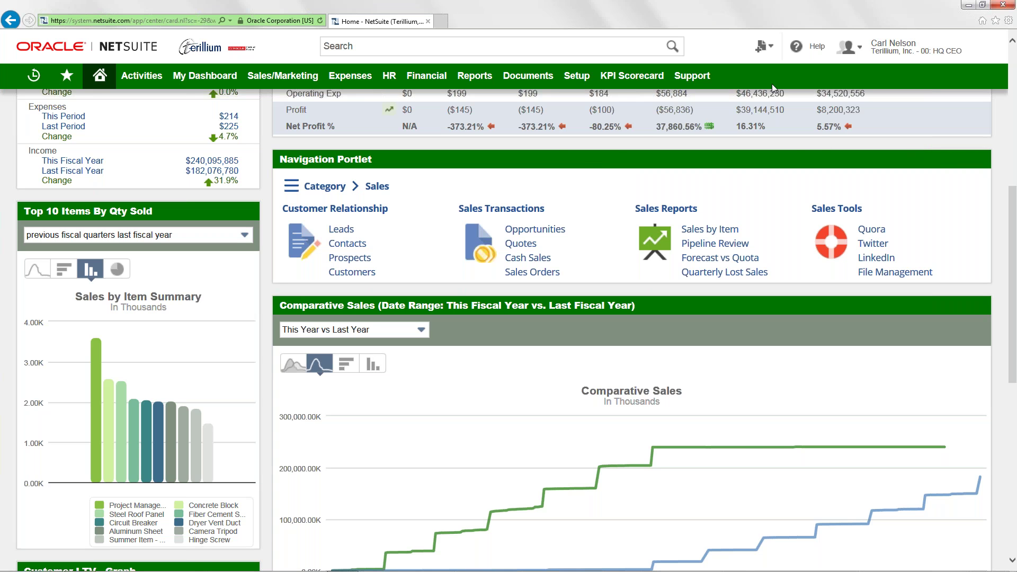
- Run a global search for a customer's name restricted with the 'Cus:' prefix
mouse_move(576, 72)
left_click(574, 46)
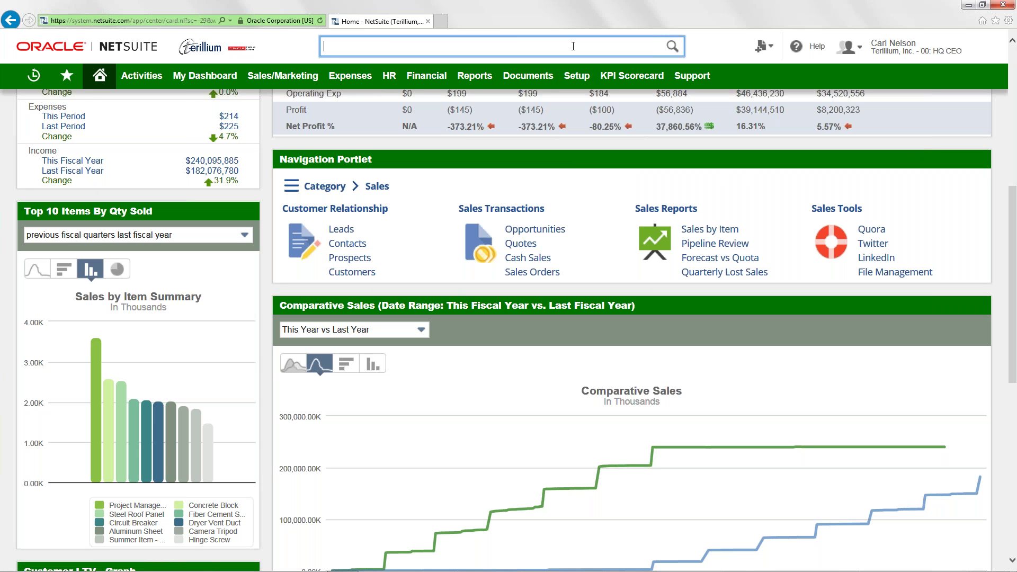
type("Bob")
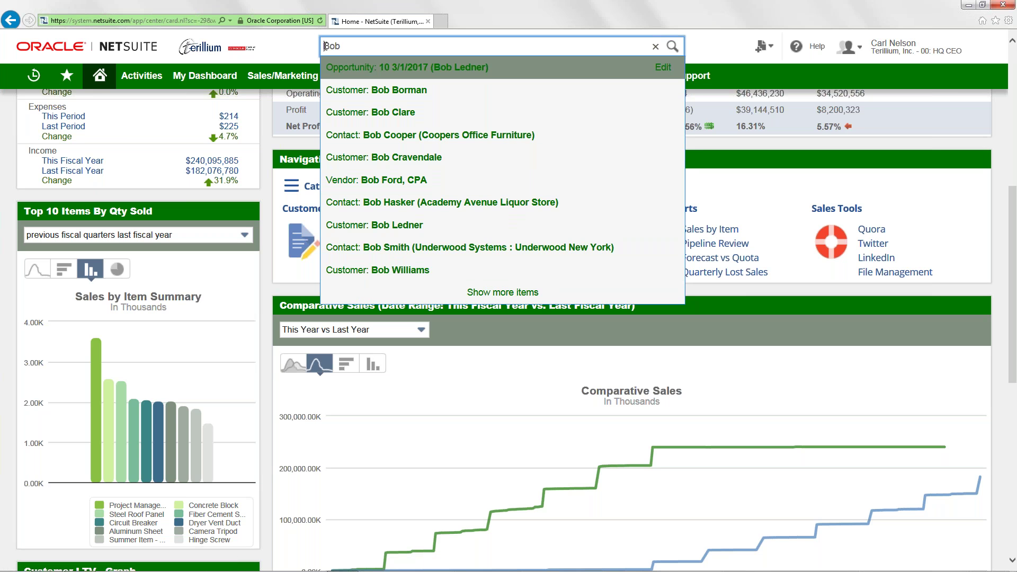
type("Cus:")
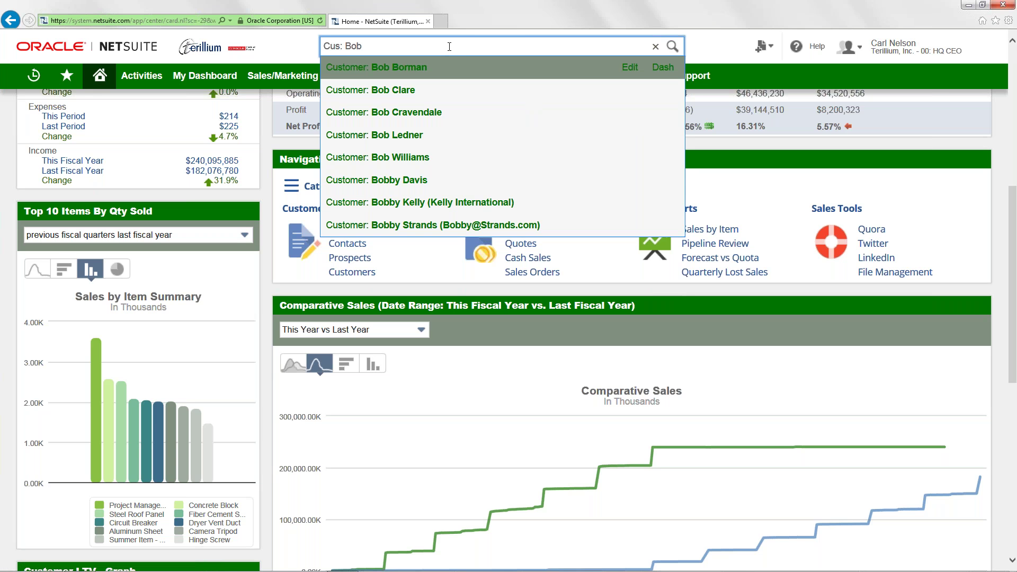
type("Cl")
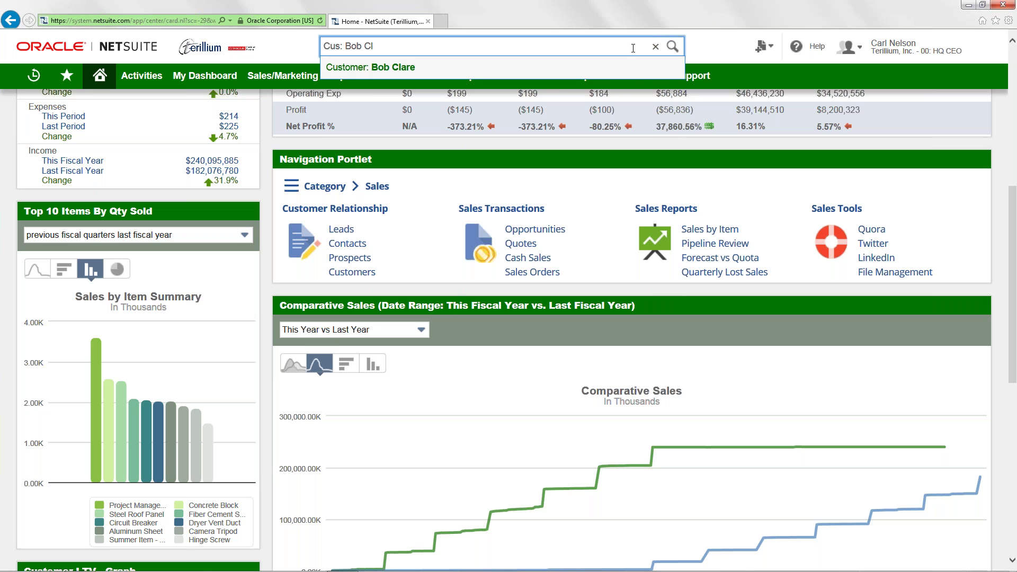
left_click(727, 47)
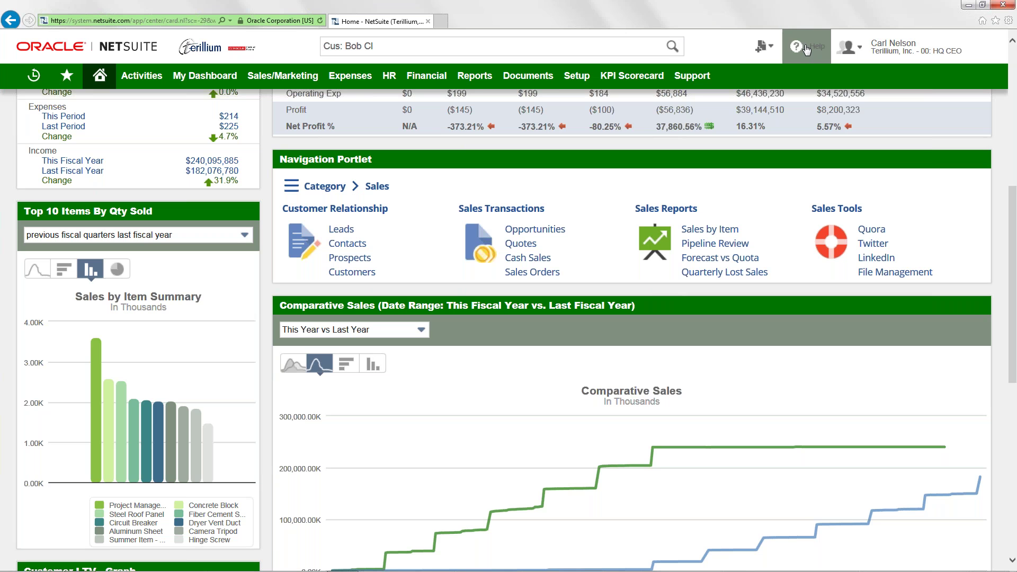
left_click(806, 49)
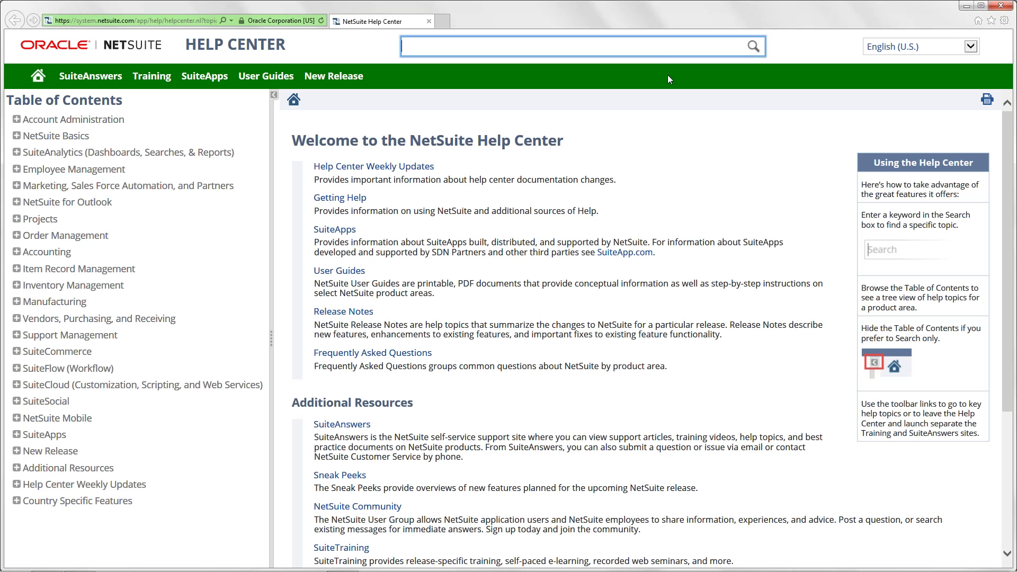
- Search the Help Center for 'item inventory' (about 3610 results), then close the help window
type("item inventory")
key("Return")
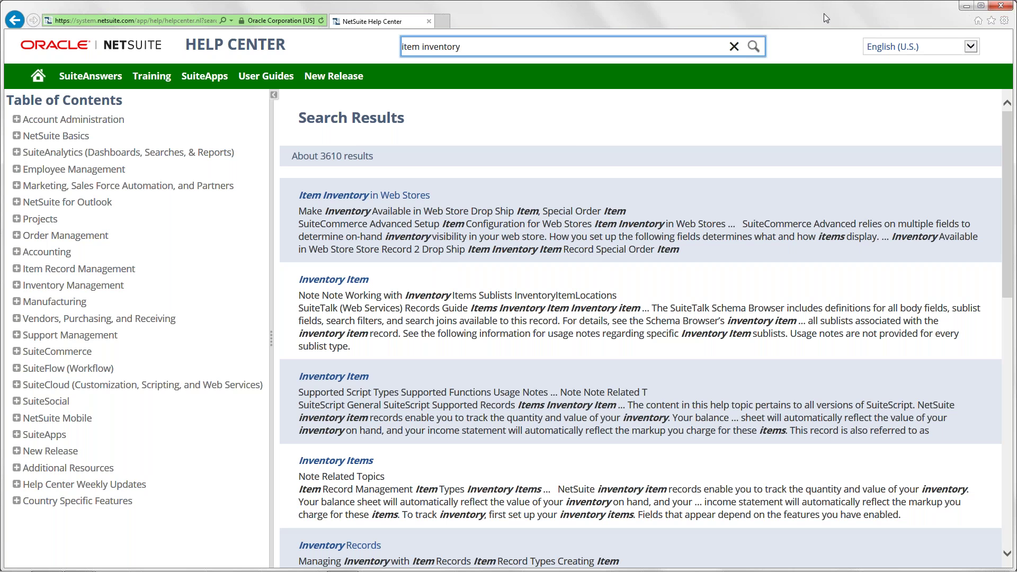
left_click(1003, 5)
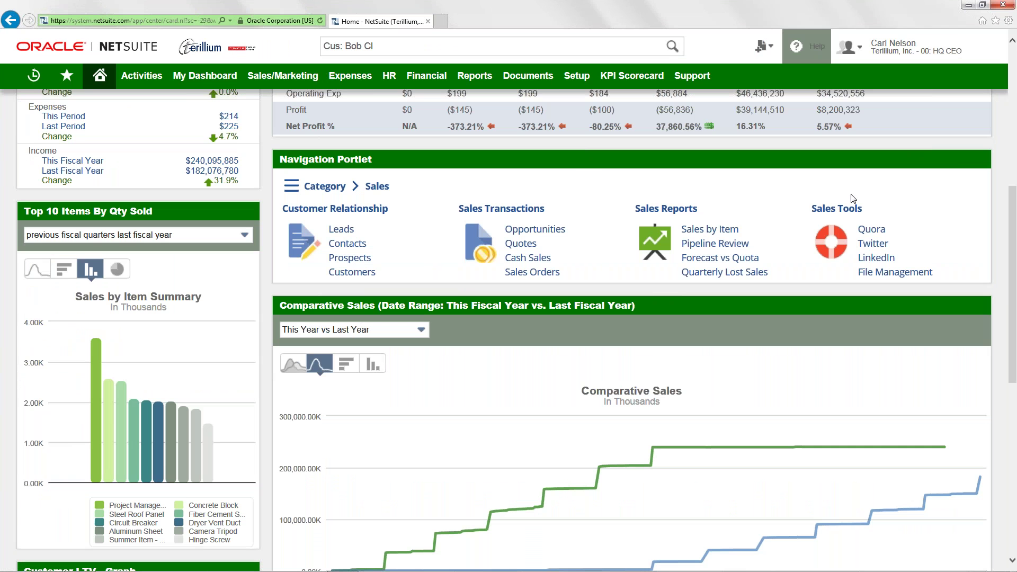
- Scroll to the dashboard top and bring up the role menu listing US Sales Rep
left_click_drag(1012, 335, 1014, 220)
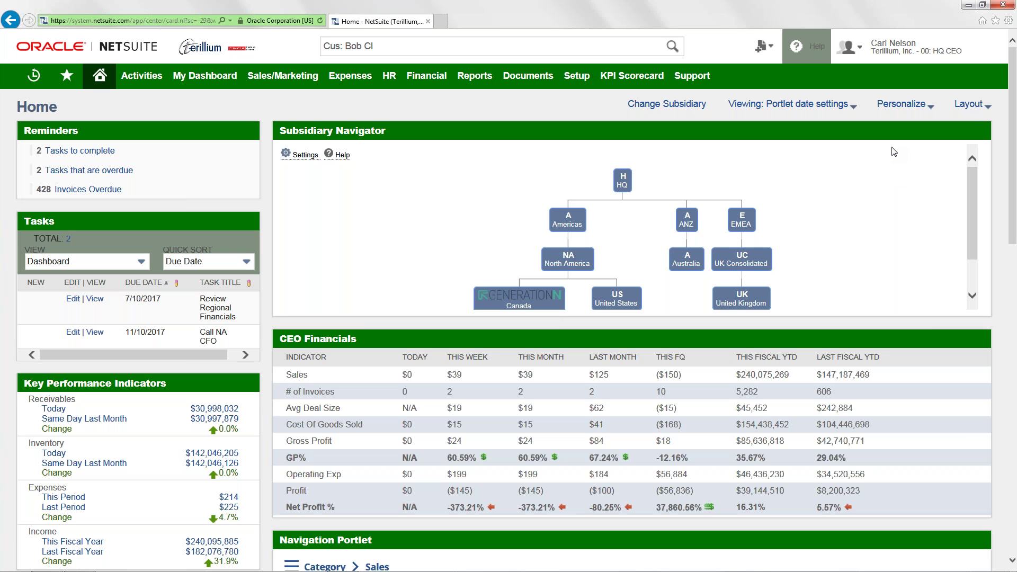
mouse_move(903, 55)
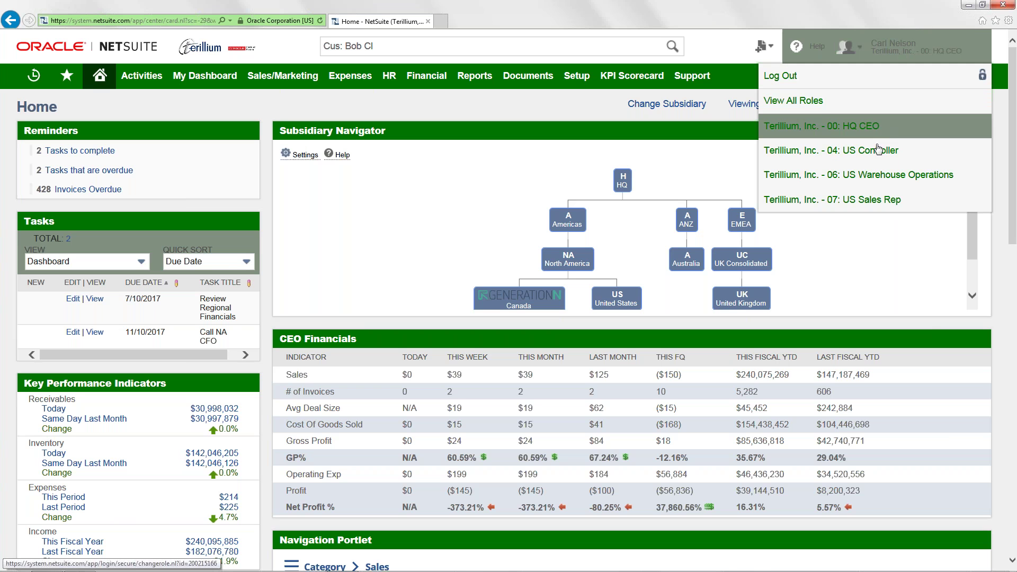
- Switch to the 'Terrillium, Inc. - 07: US Sales Rep' role, then collapse and re-expand Reminders and My Open Estimates
left_click(882, 205)
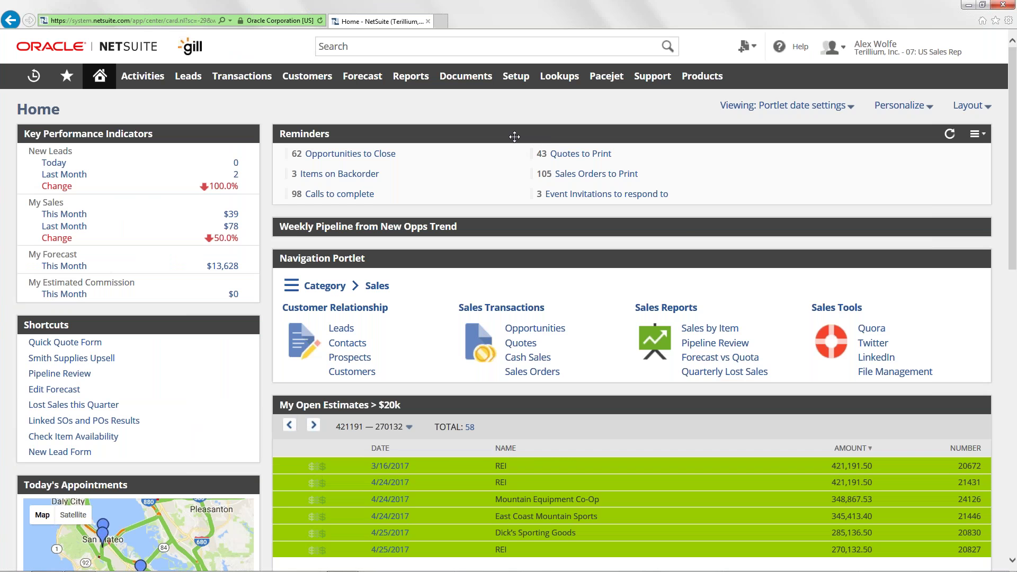
left_click(515, 136)
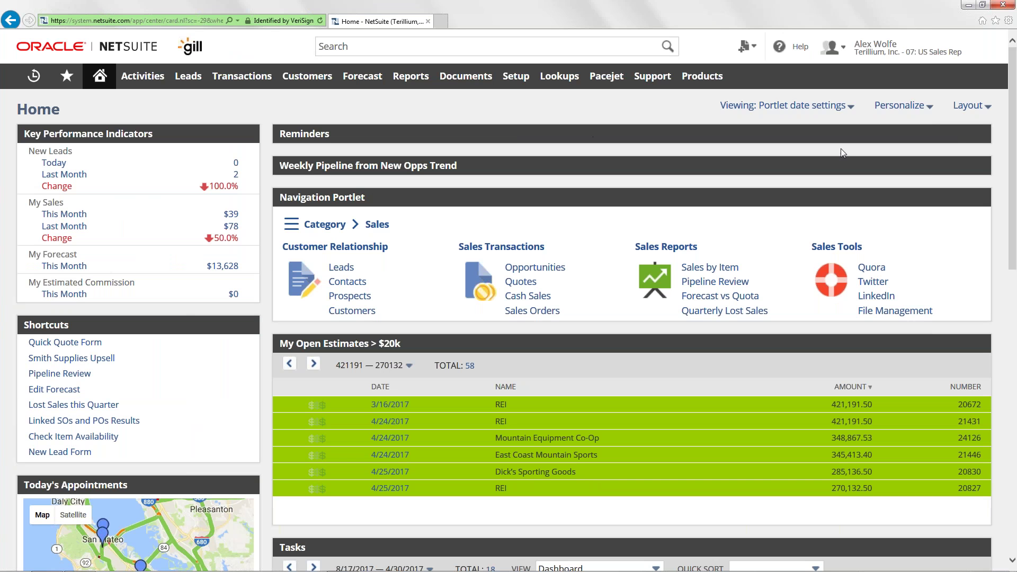
left_click(836, 133)
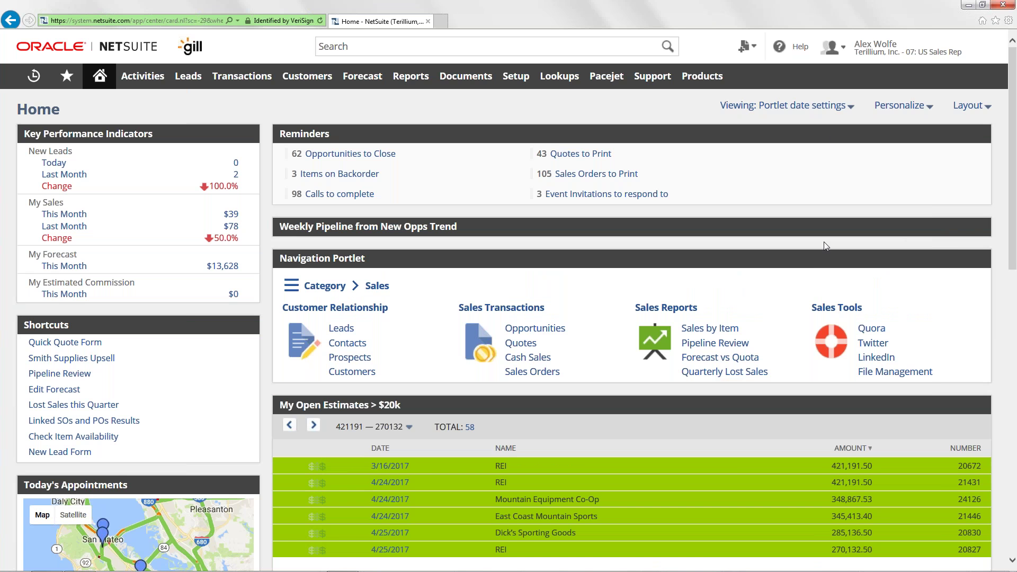
left_click(779, 400)
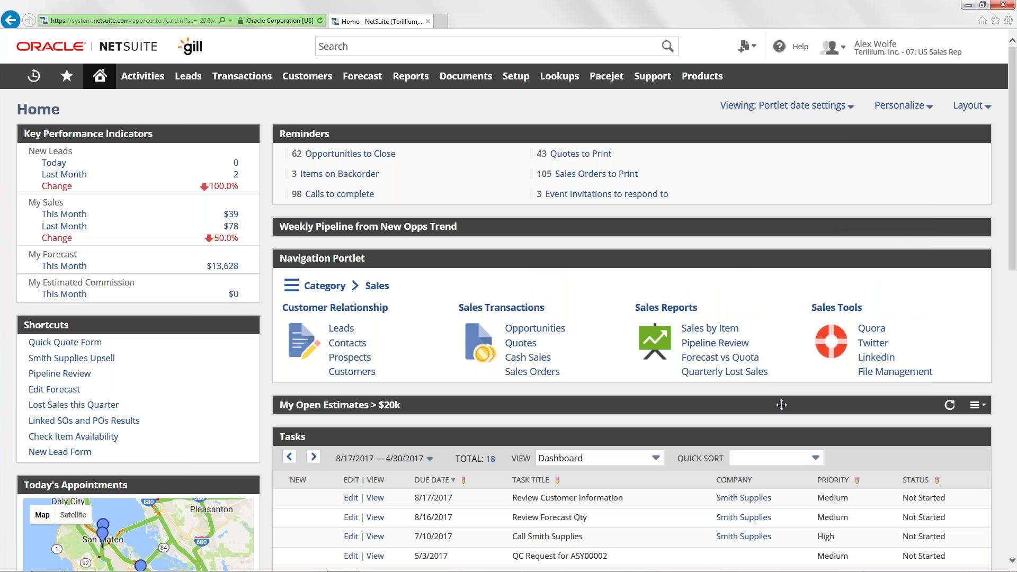
left_click(781, 405)
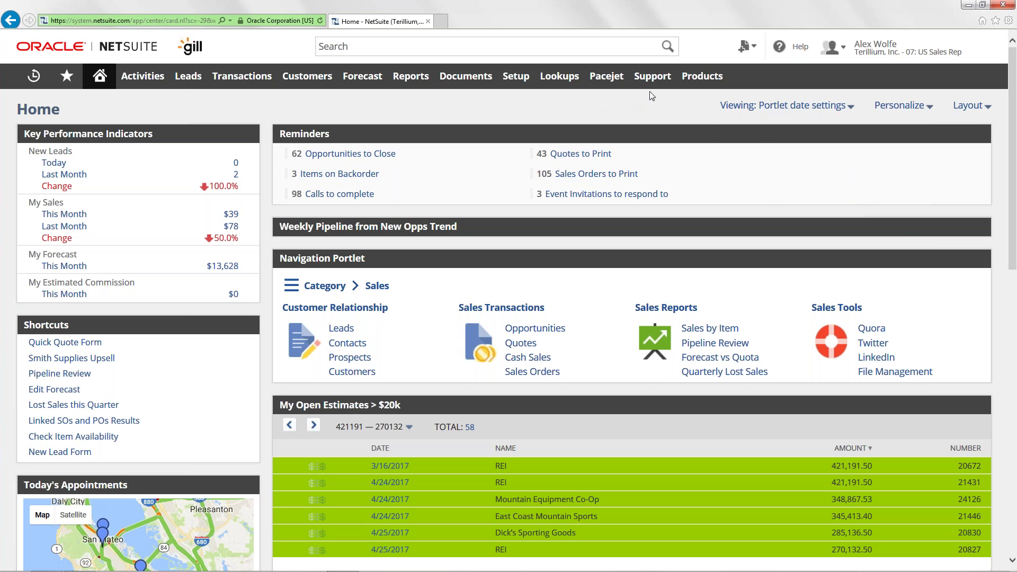
- Start a new sales order from the Create New menu
mouse_move(744, 50)
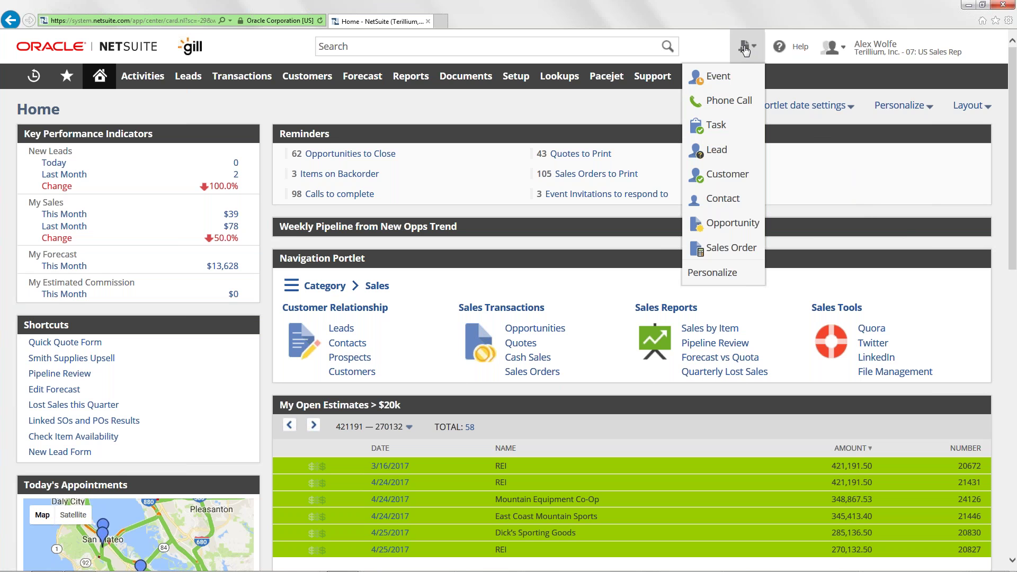
left_click(730, 250)
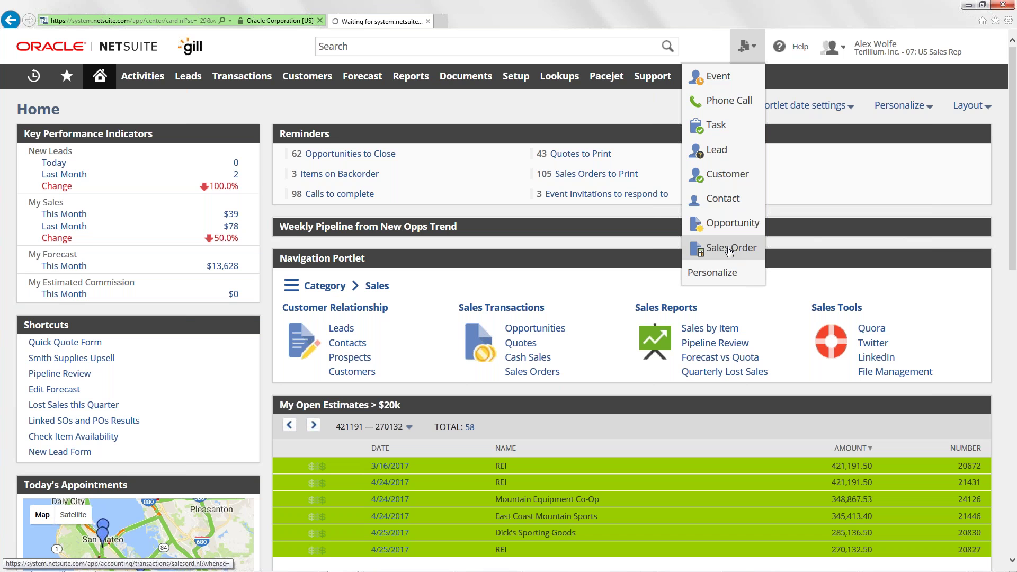
- Choose Oiler Corporation as customer, auto-filling 12/12/2017, Net 30 terms and Google Shopping Site lead source
left_click(730, 249)
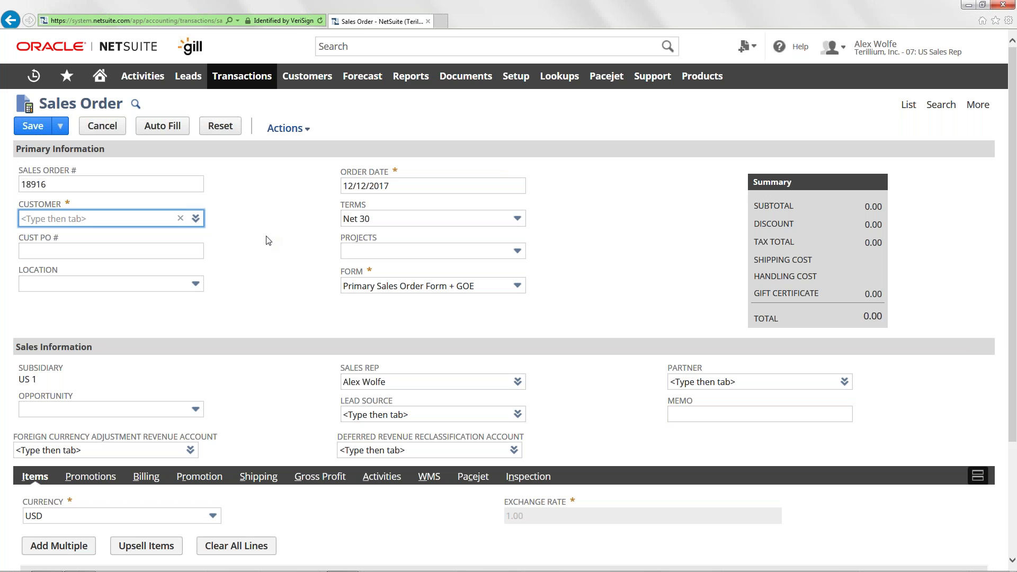
left_click(181, 218)
type("Oil")
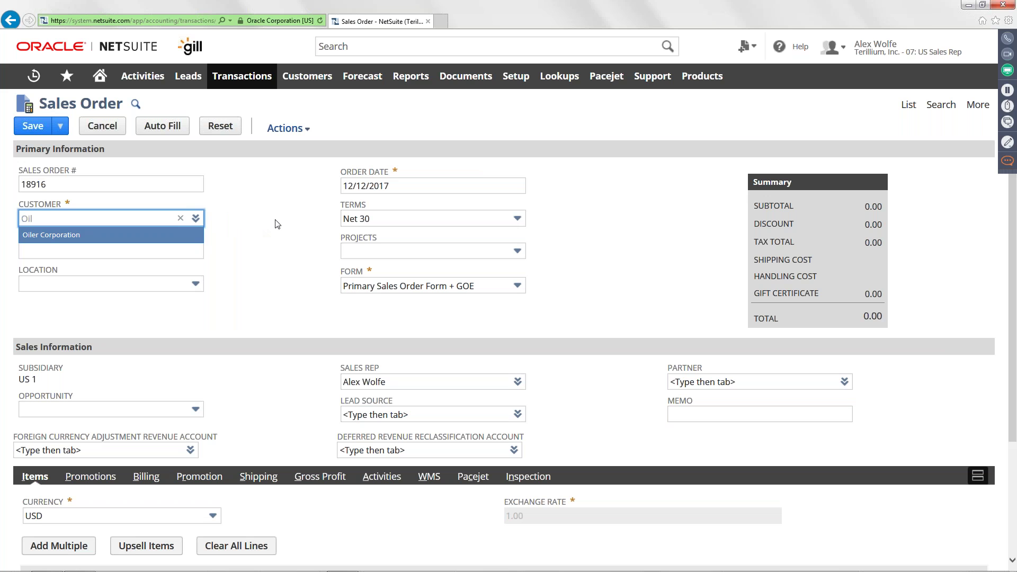
key("Tab")
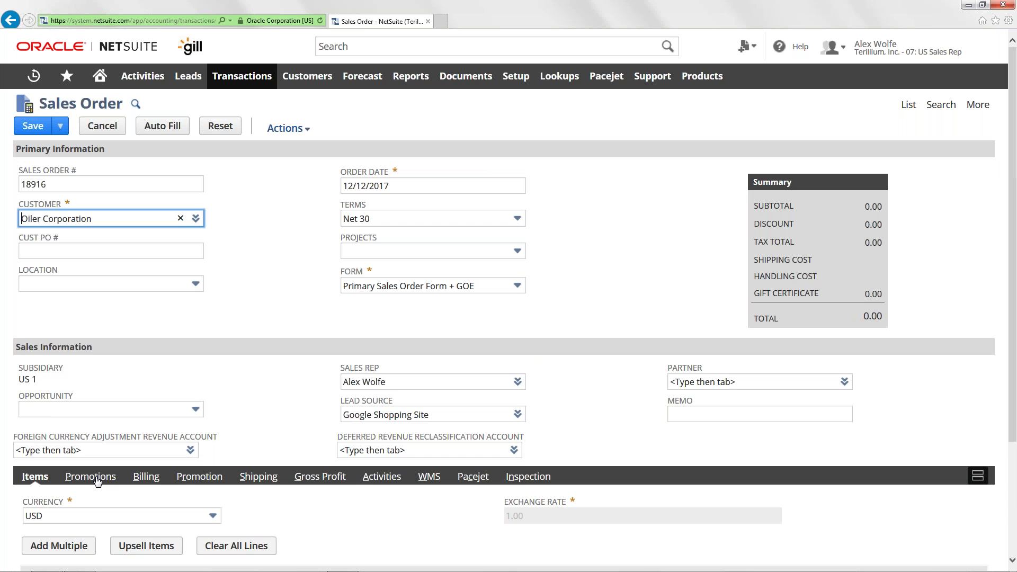
- Add a line of 5 Ramsey RF Sensed Switch Kits at 12.99, totalling 64.95
left_click_drag(1015, 266, 1015, 378)
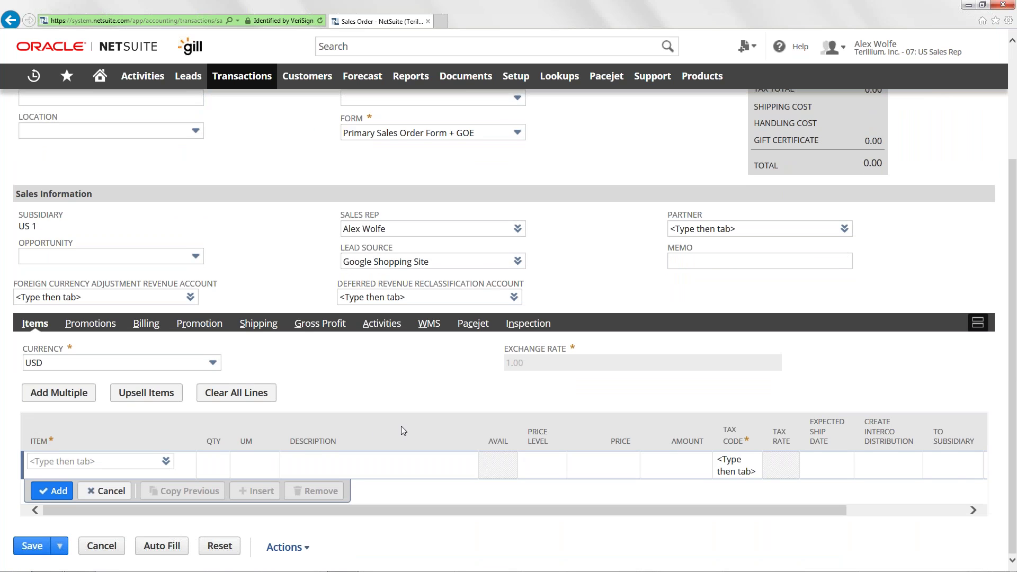
left_click(115, 462)
type("Ram")
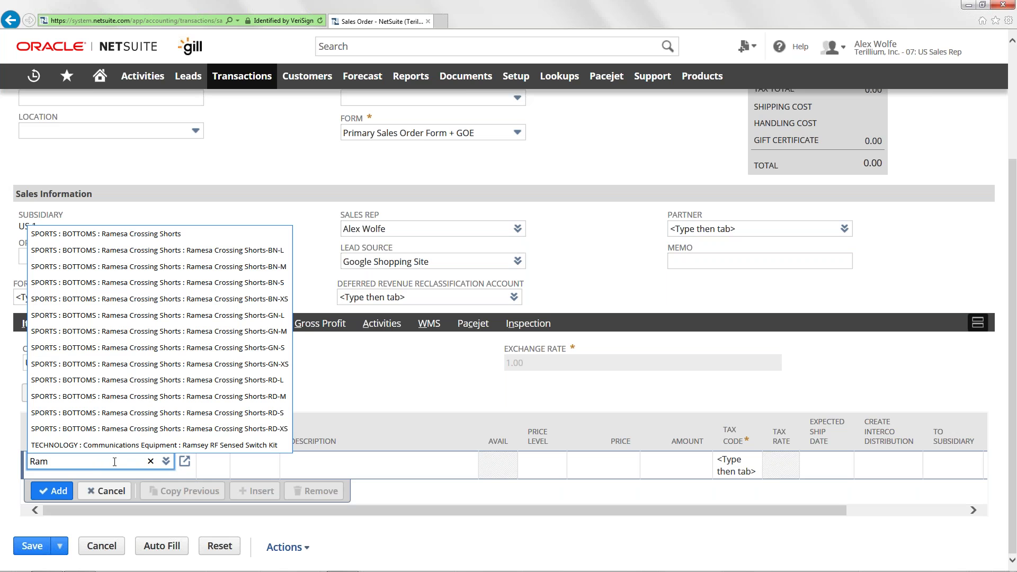
type("sey")
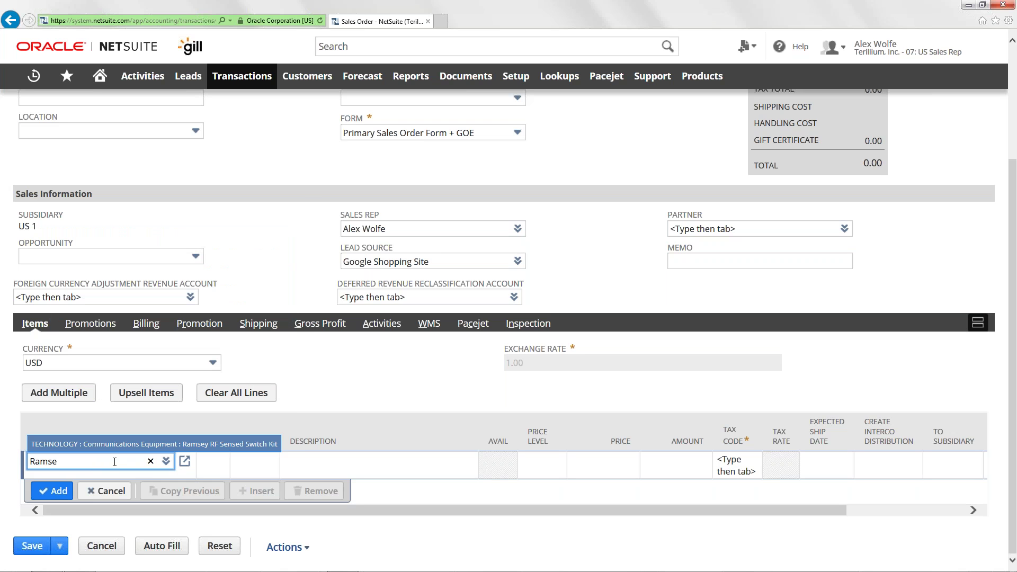
left_click(116, 445)
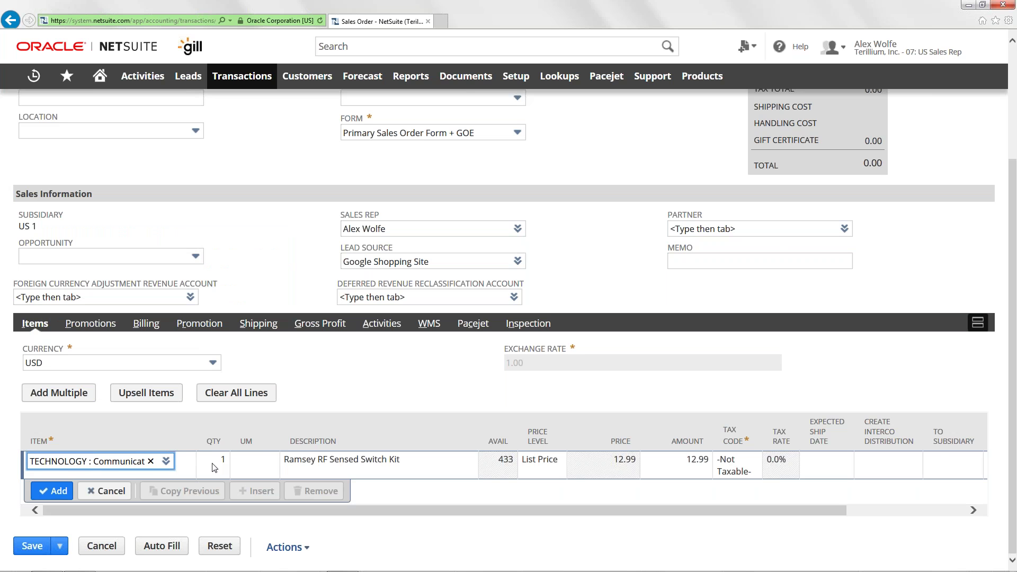
key("Tab")
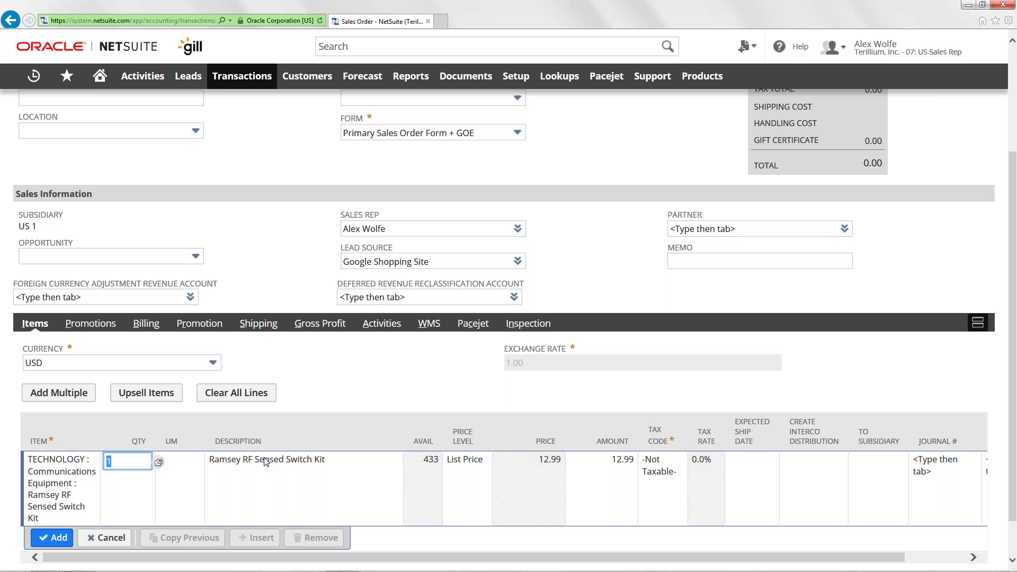
type("3")
key("BackSpace")
type("5")
key("Tab")
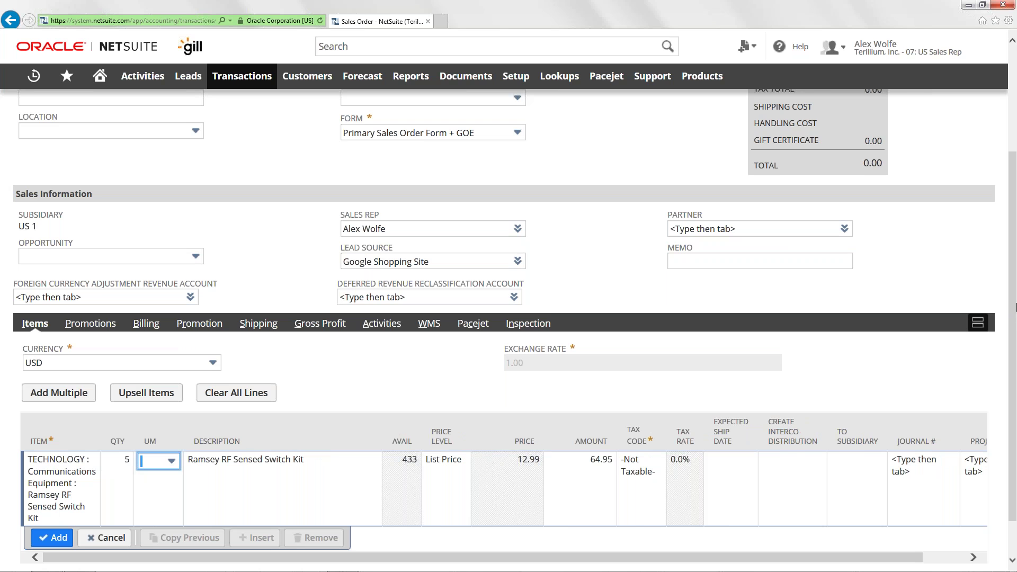
scroll(395, 401, "down", 1)
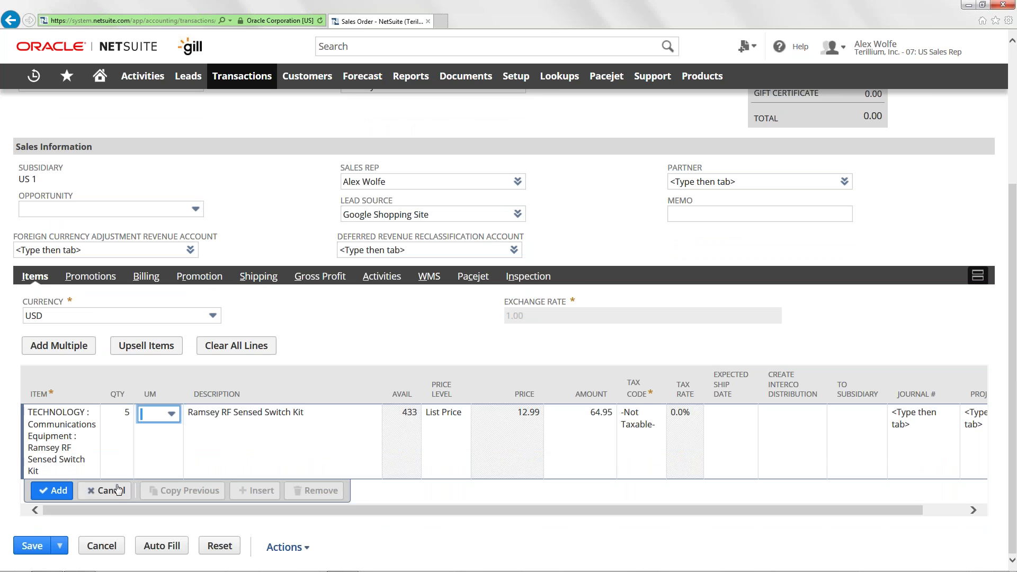
left_click(52, 491)
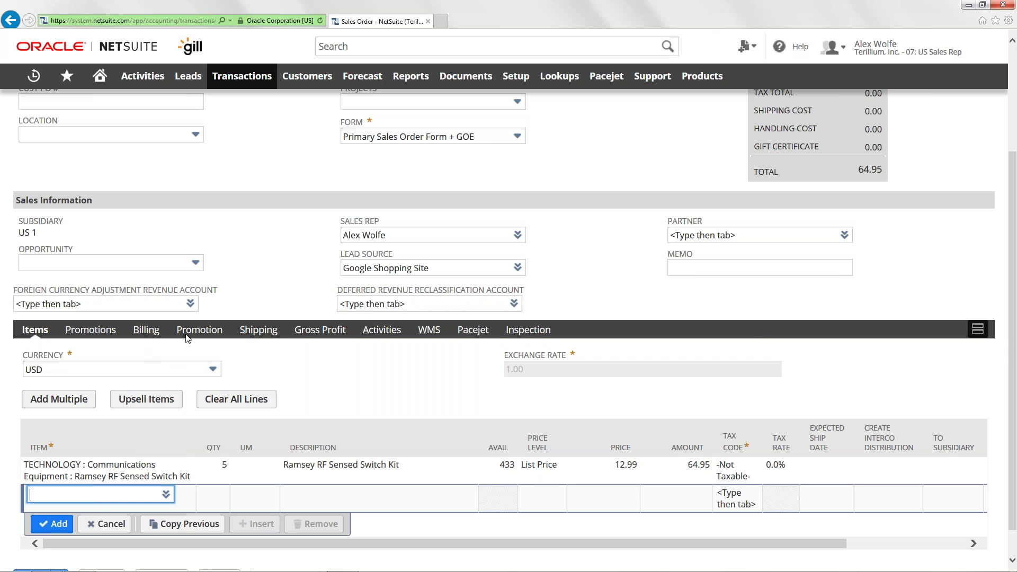
- Set shipping to UPS® Ground (Free150) (US1), adding 29.95 for a 94.90 total
left_click(257, 331)
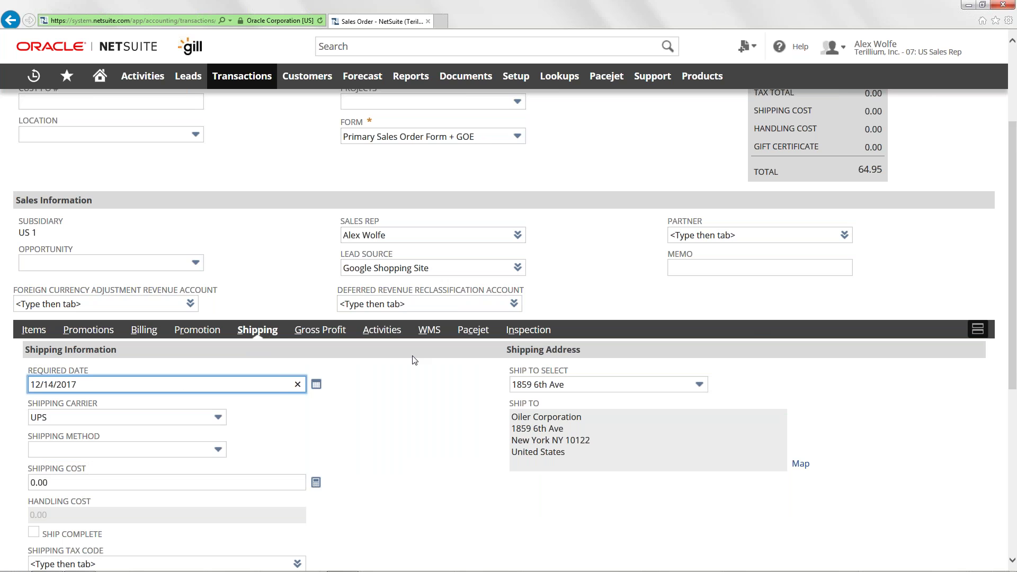
left_click(219, 450)
left_click(201, 499)
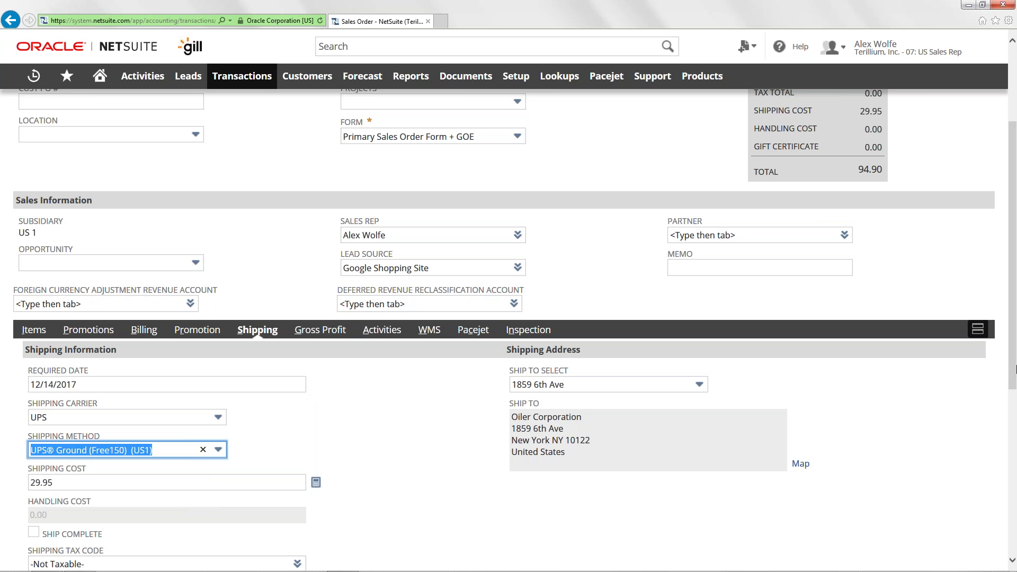
left_click_drag(1013, 354, 1014, 301)
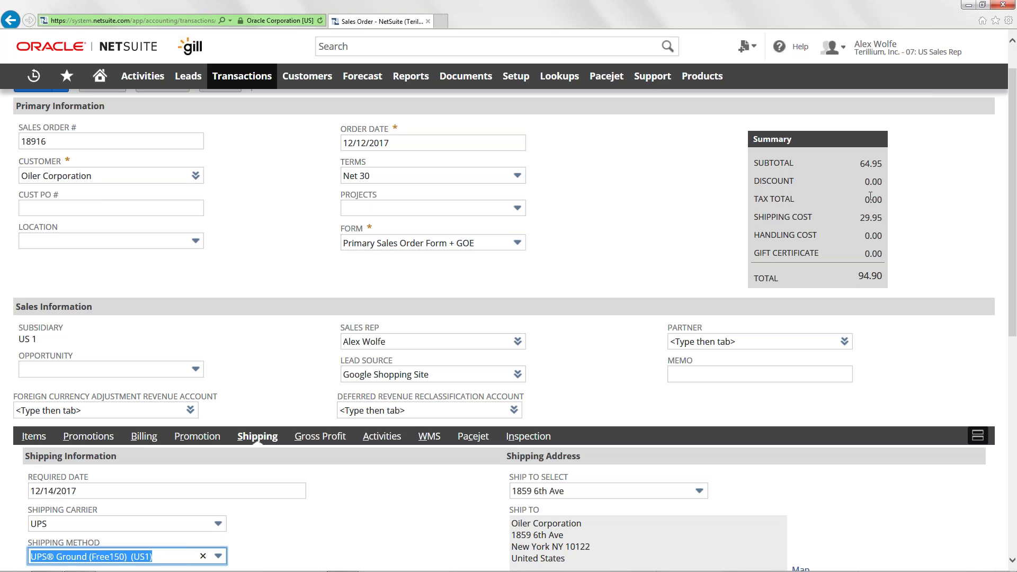
- Save the order so sales order 18916 shows Pending Fulfillment at 94.90
left_click_drag(1014, 267, 1014, 239)
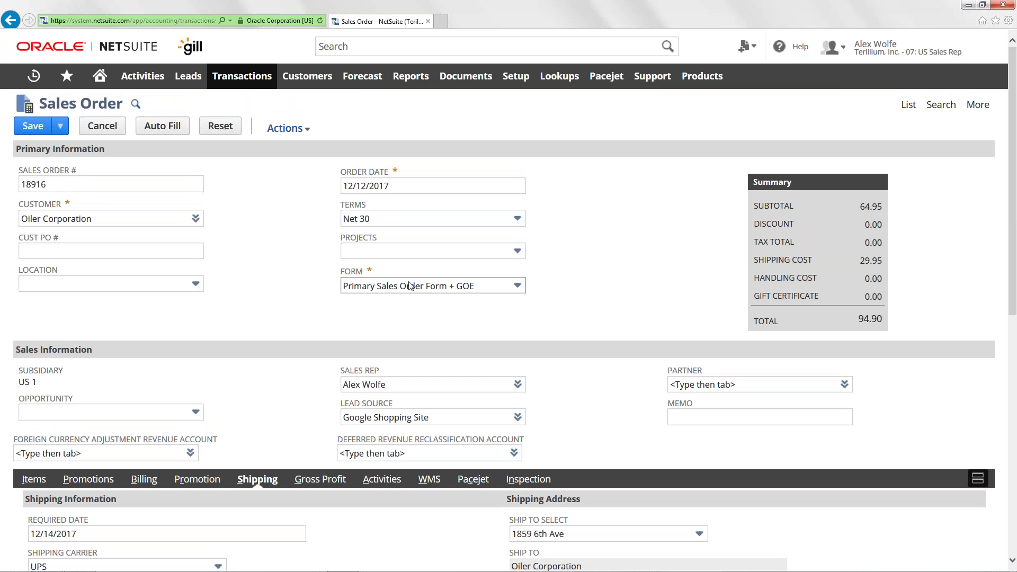
left_click(33, 129)
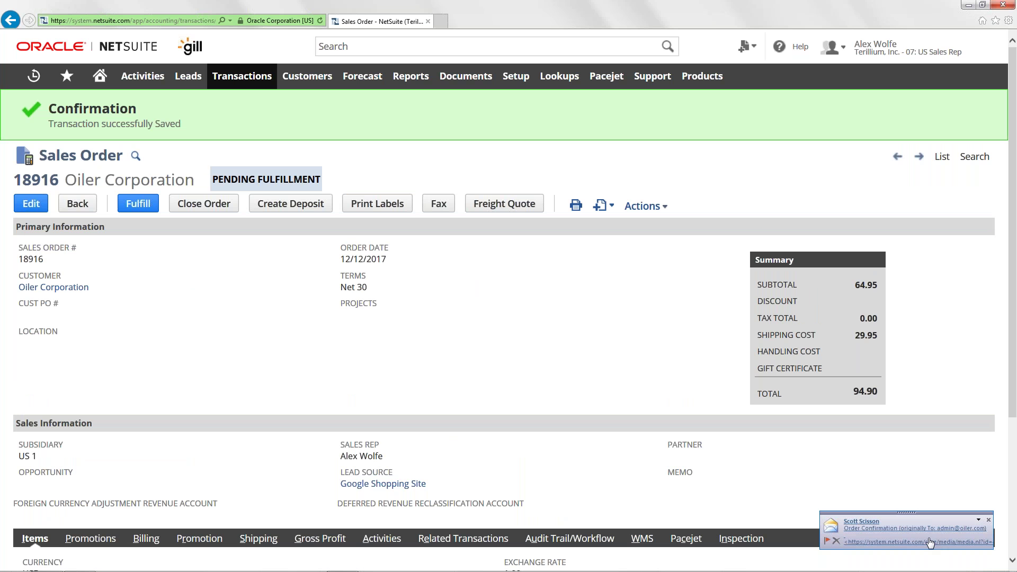
left_click(911, 528)
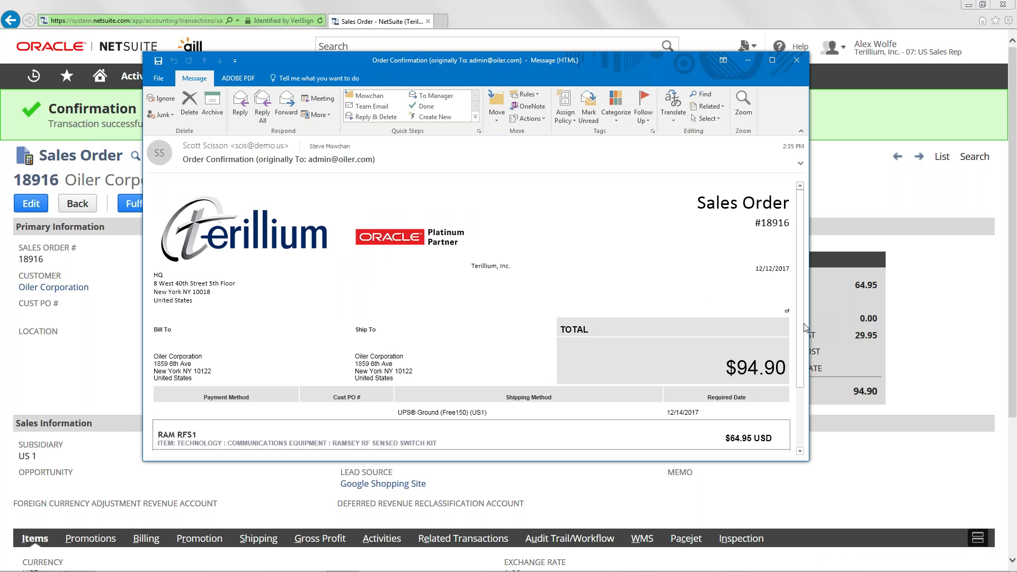
scroll(803, 386, "down", 3)
scroll(803, 377, "up", 3)
left_click(795, 62)
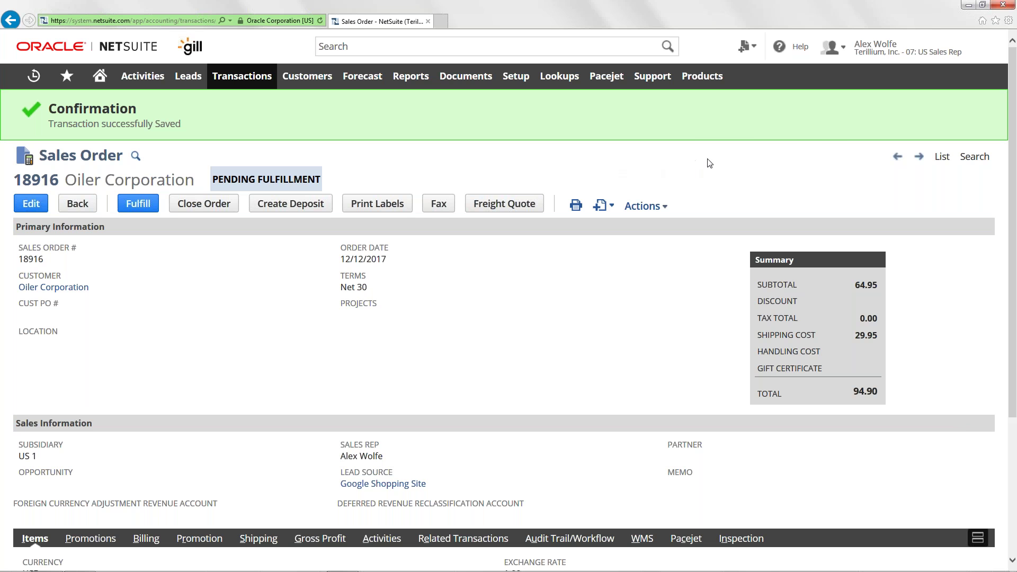
- Switch to the 06: US Warehouse Operations role and list the Orders to Fulfill
mouse_move(915, 53)
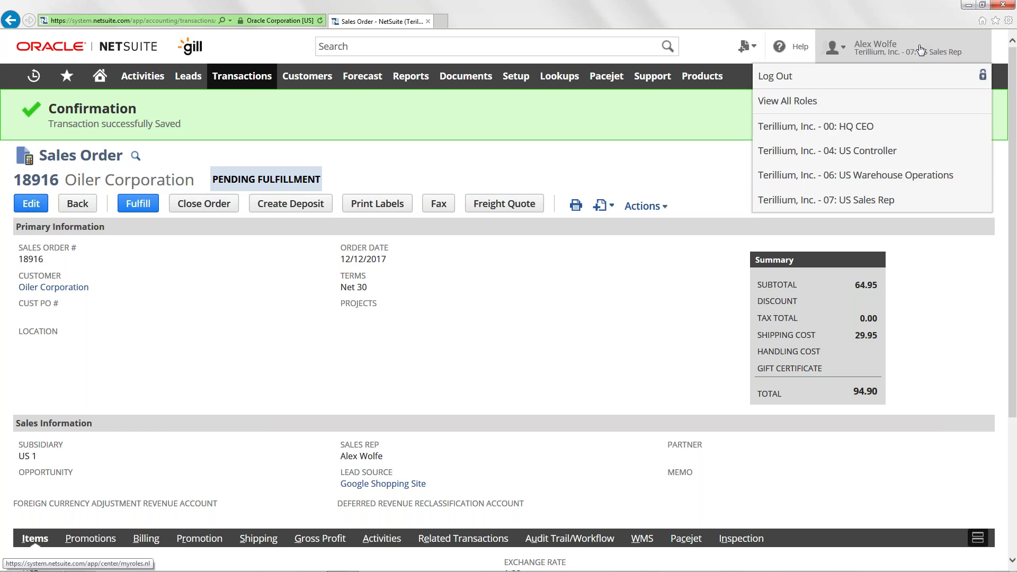
left_click(900, 181)
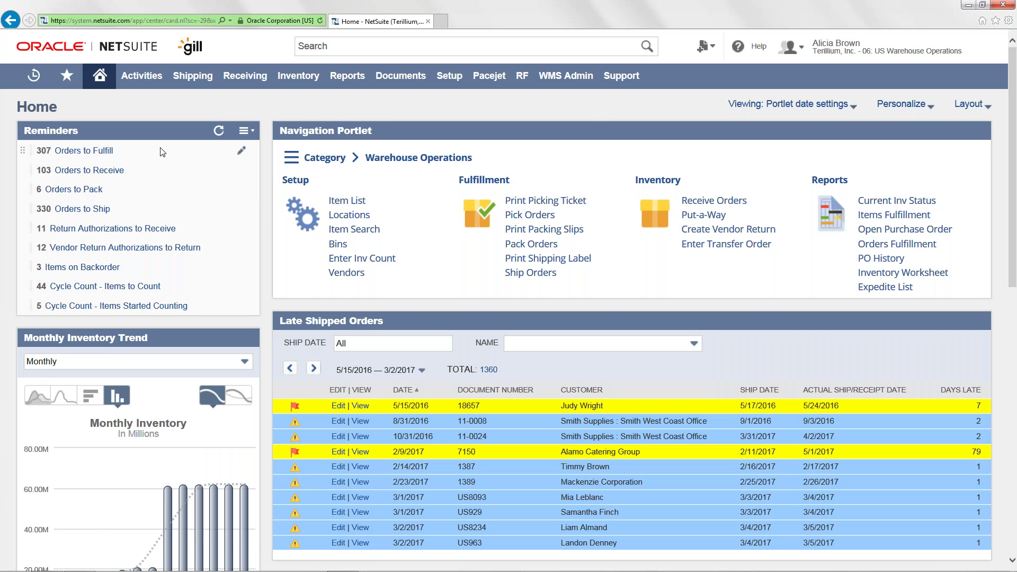
left_click(103, 151)
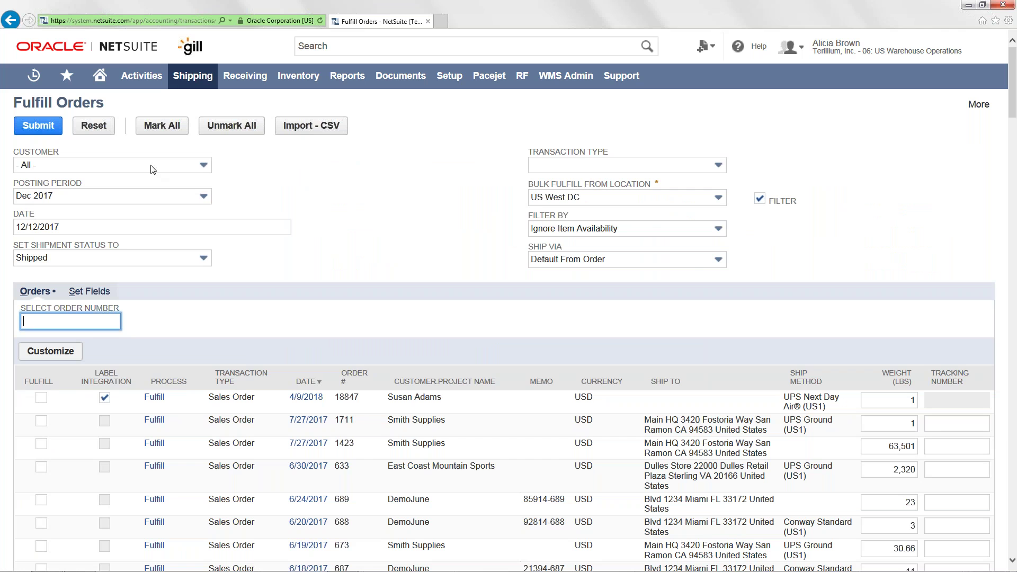
- Turn off the FILTER option and start fulfilling Oiler Corporation's order 18916
left_click(760, 199)
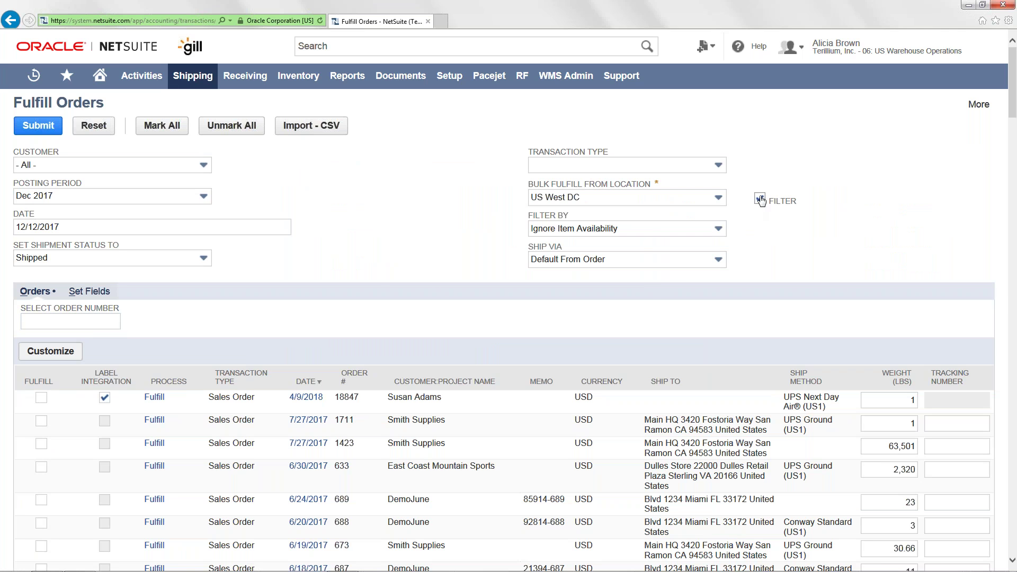
left_click(554, 330)
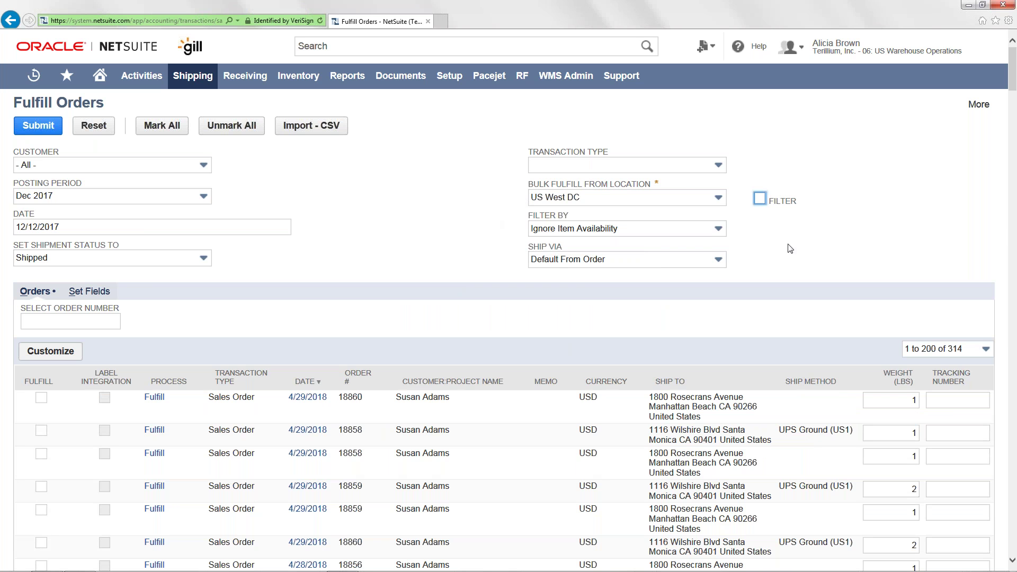
scroll(1014, 241, "down", 5)
scroll(1014, 243, "down", 4)
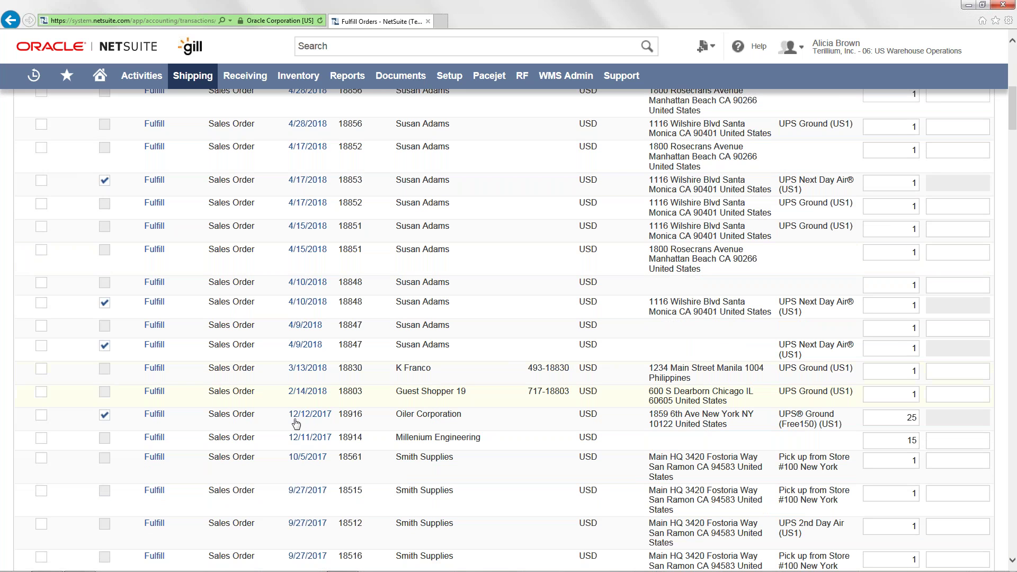
left_click(156, 416)
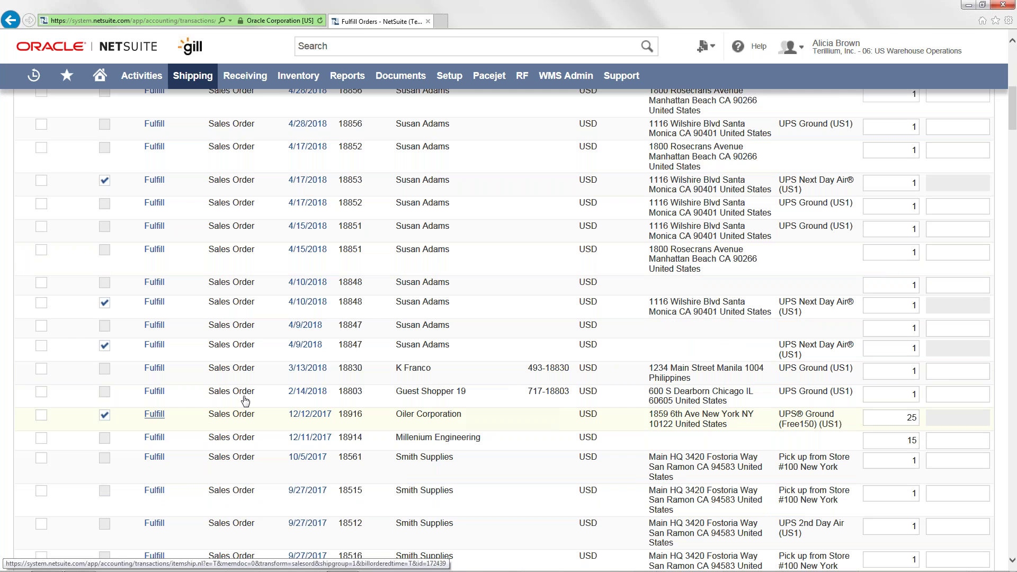
left_click(1014, 286)
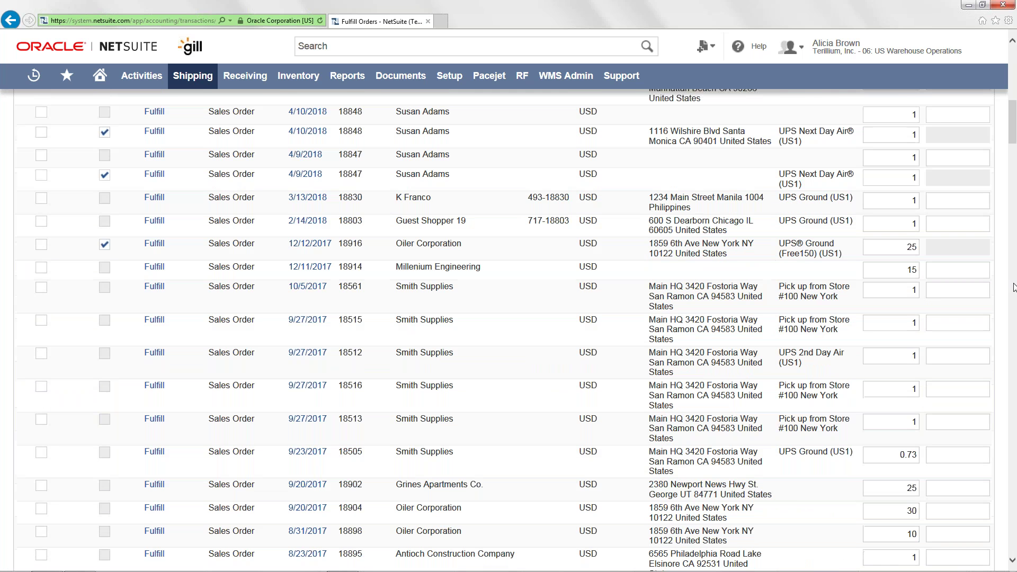
left_click(1016, 263)
left_click_drag(1016, 265, 1012, 110)
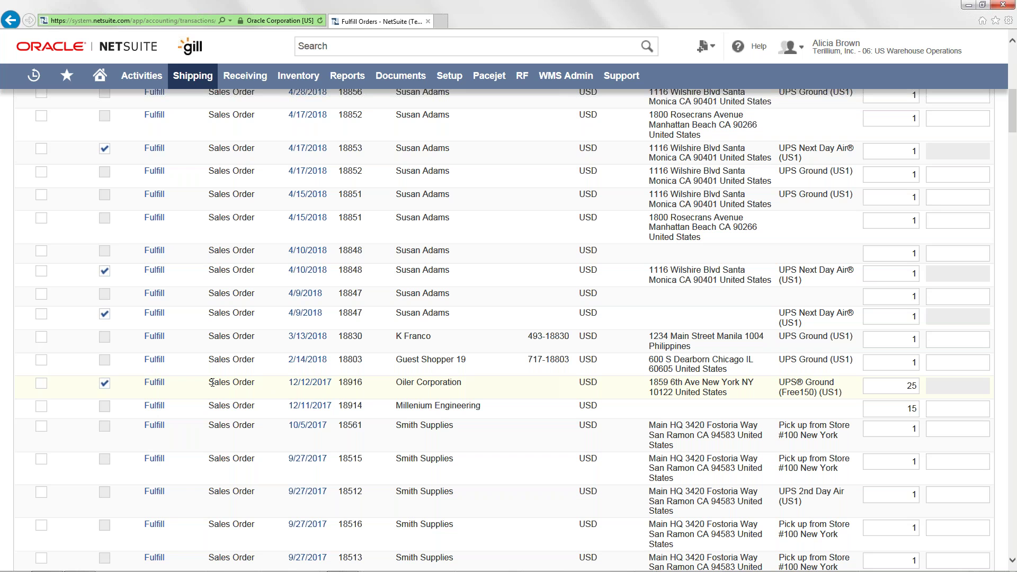
left_click(155, 383)
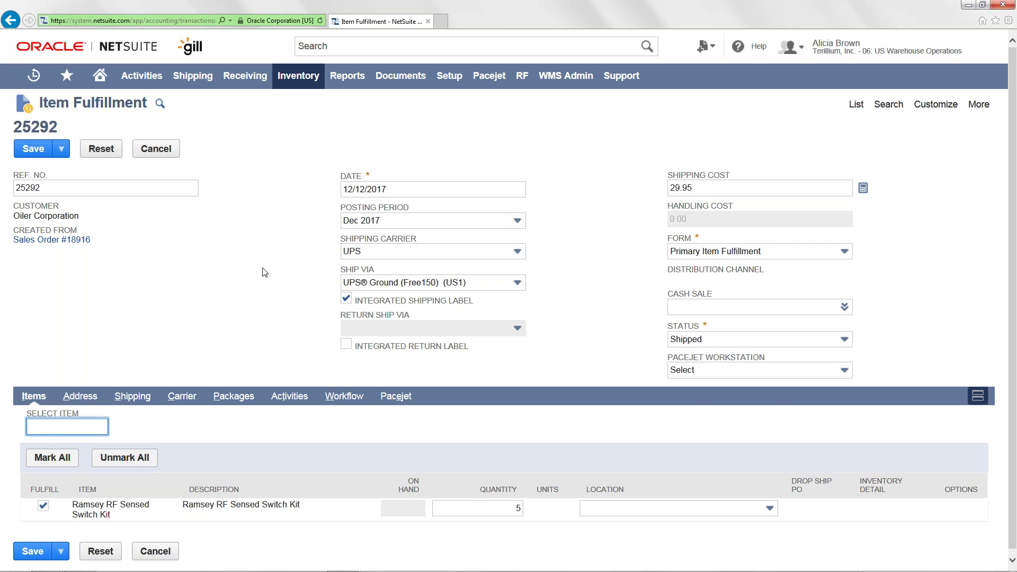
- Ship the item from US East DC, save the fulfillment, and view the order-fulfilled e-mail
left_click(769, 508)
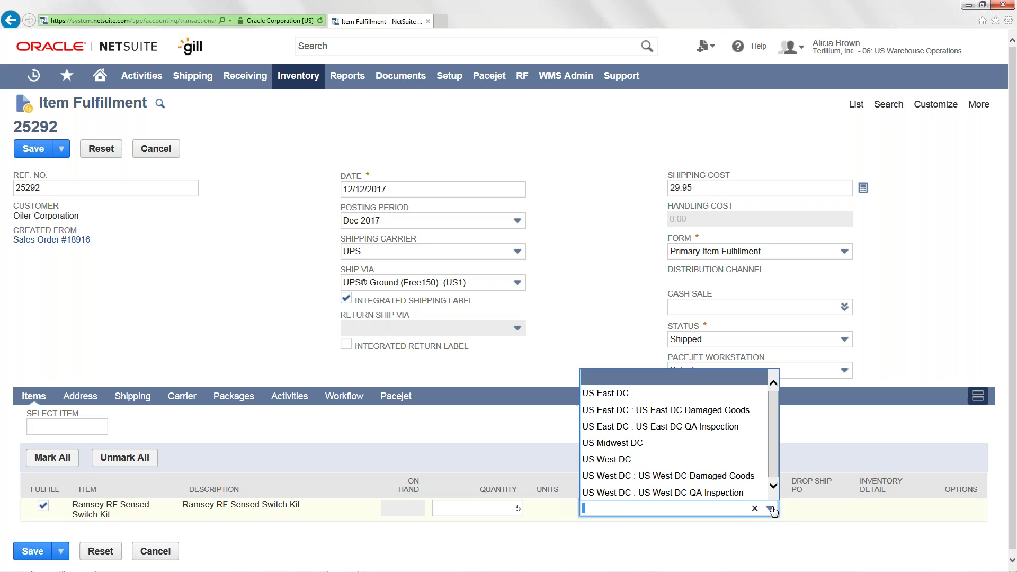
left_click(723, 397)
left_click(696, 422)
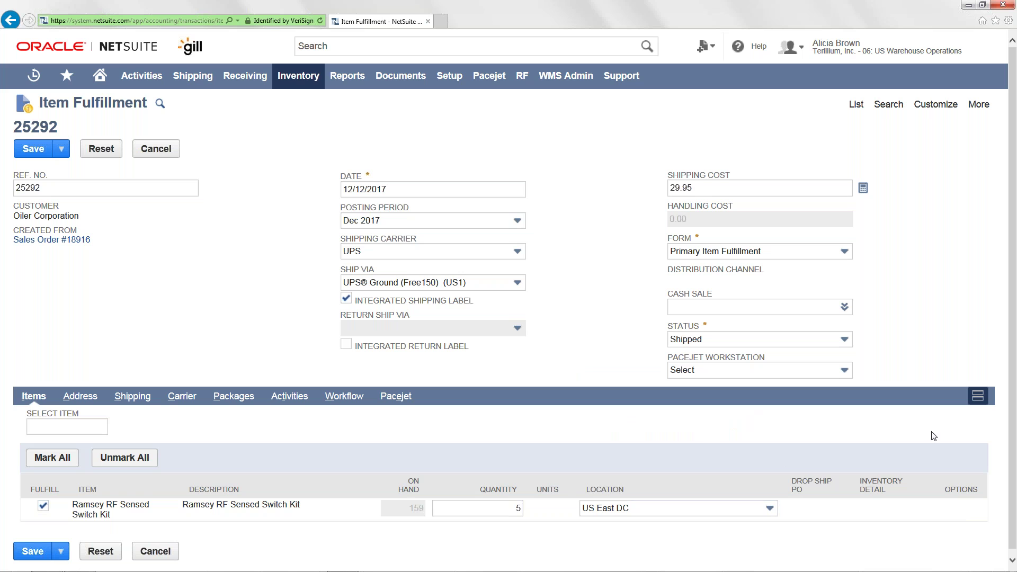
scroll(1013, 376, "down", 1)
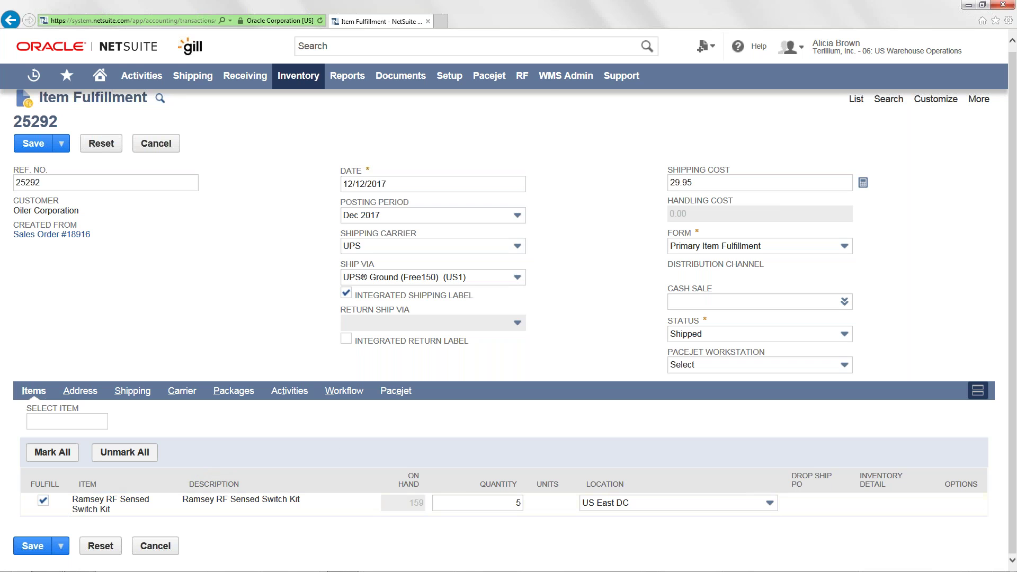
left_click(31, 144)
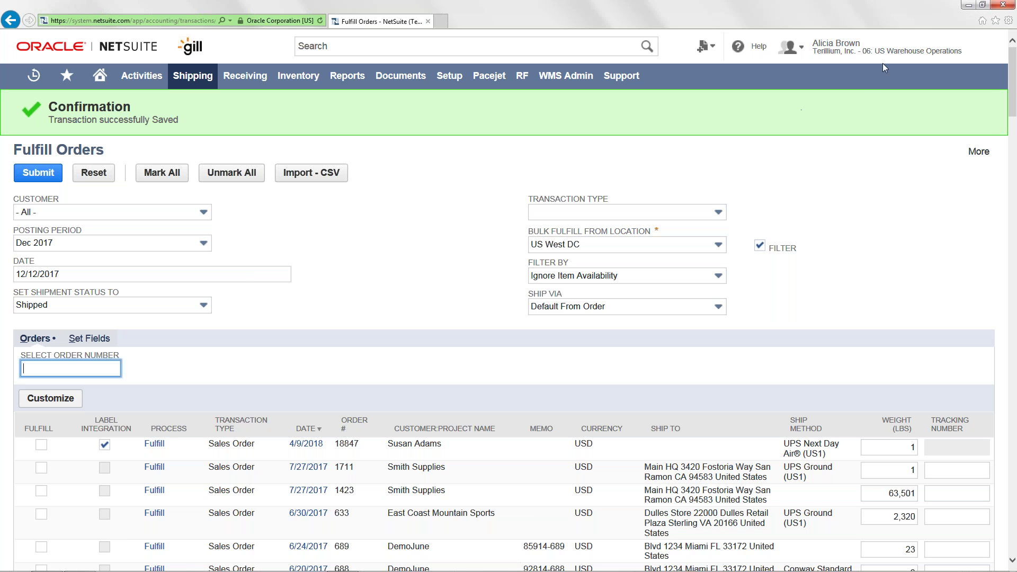
mouse_move(890, 50)
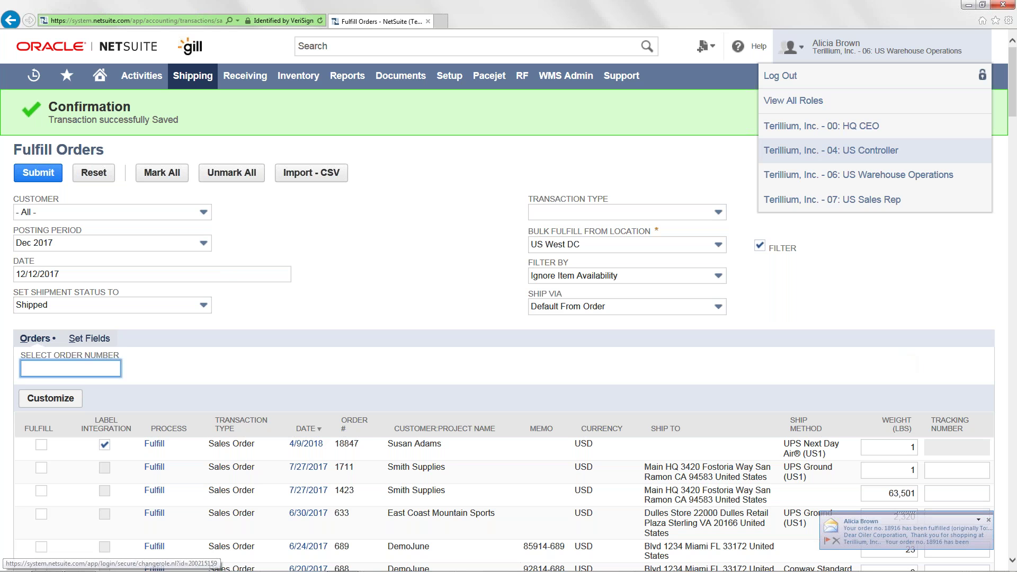
left_click(887, 539)
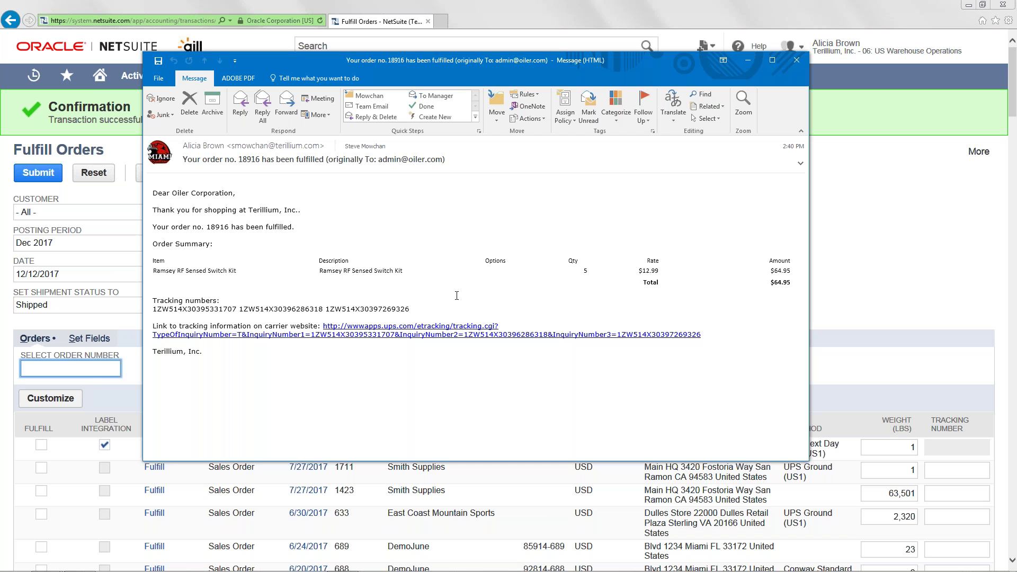
- Close the fulfillment e-mail and switch to the 04: US Controller role
left_click(798, 60)
mouse_move(792, 48)
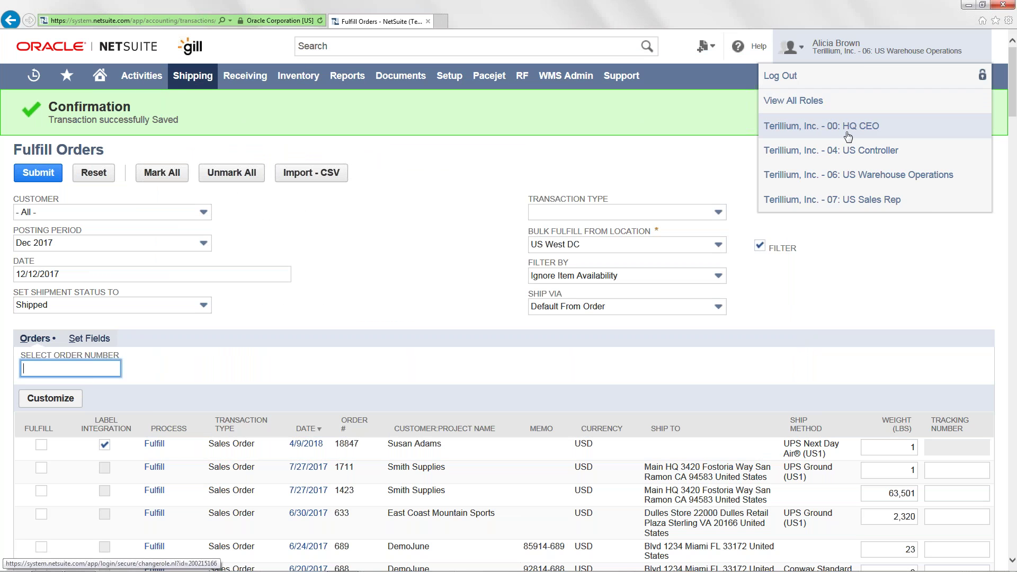
left_click(853, 152)
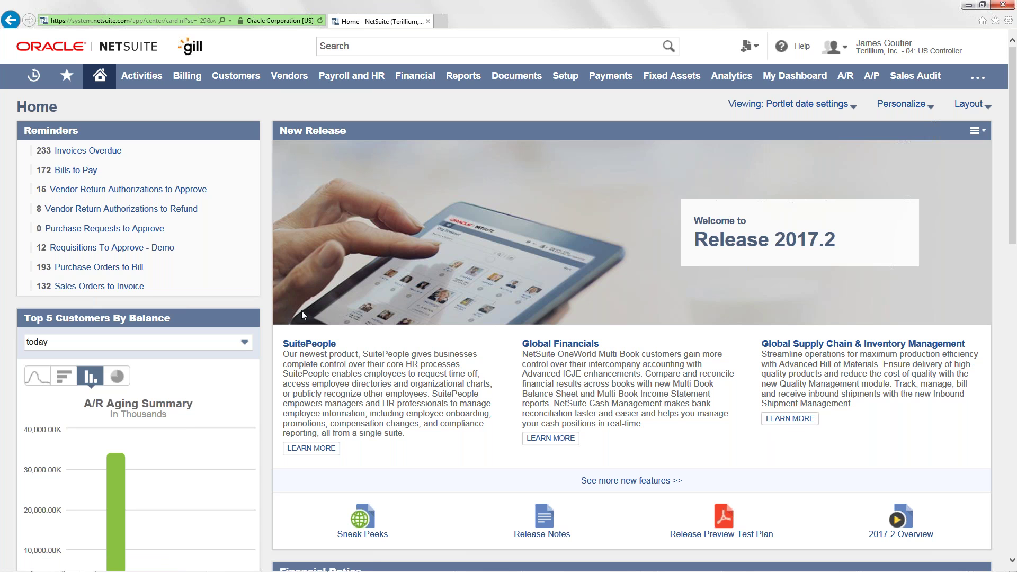
- Open Sales Orders to Invoice and start invoicing order 18916 for Oiler Corporation
left_click(98, 287)
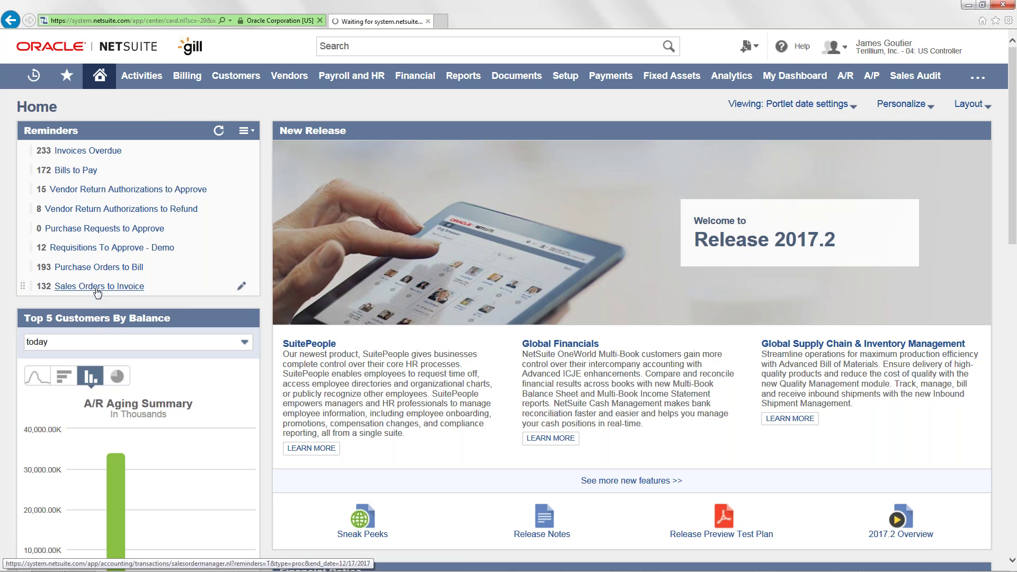
left_click(96, 287)
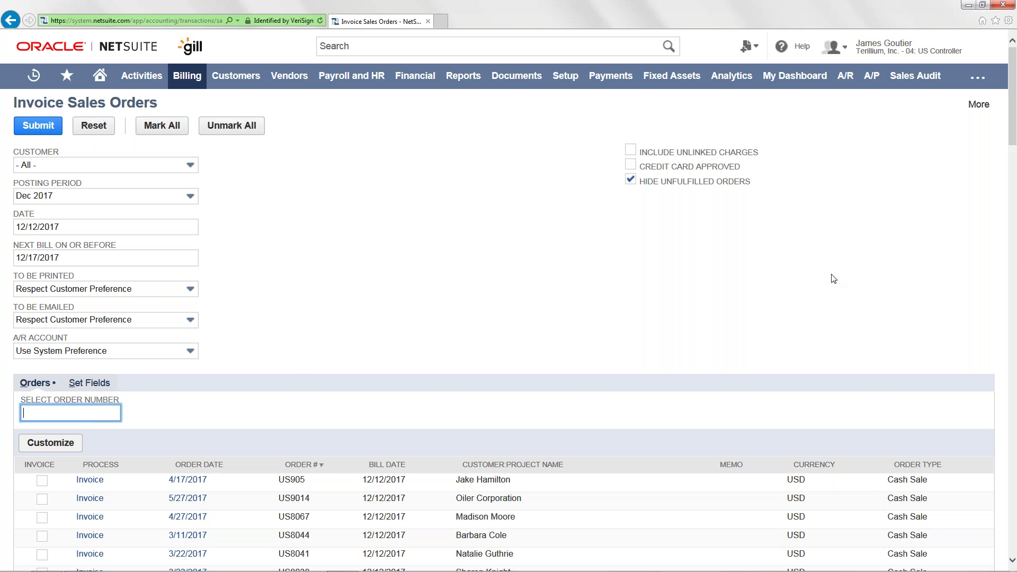
scroll(1014, 313, "down", 3)
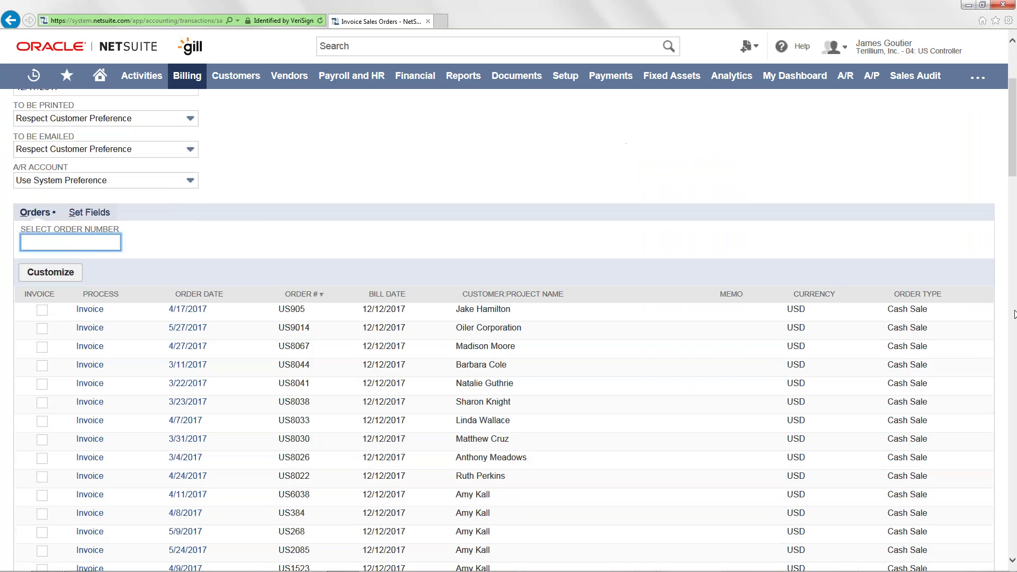
scroll(1014, 314, "down", 5)
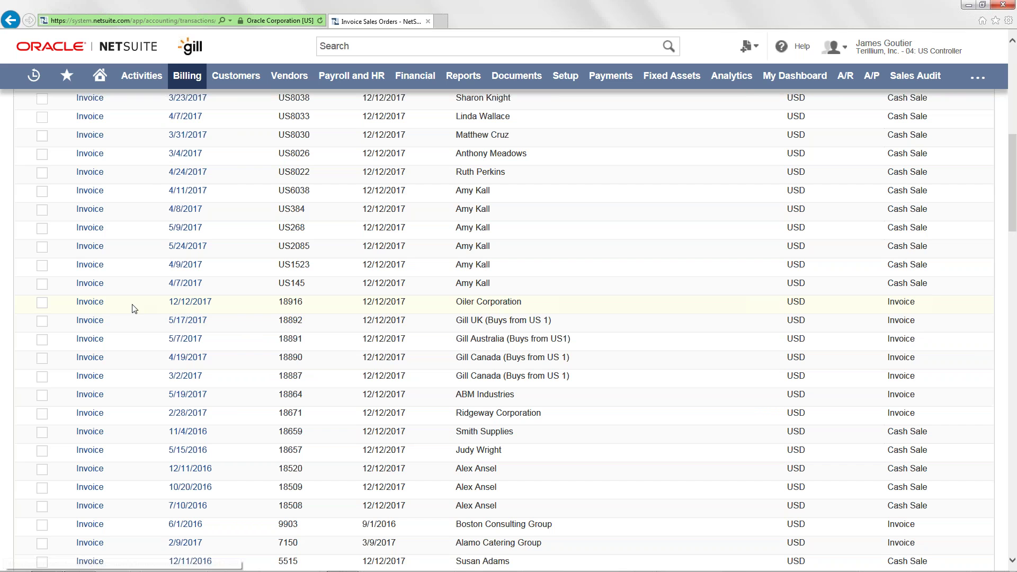
left_click(92, 304)
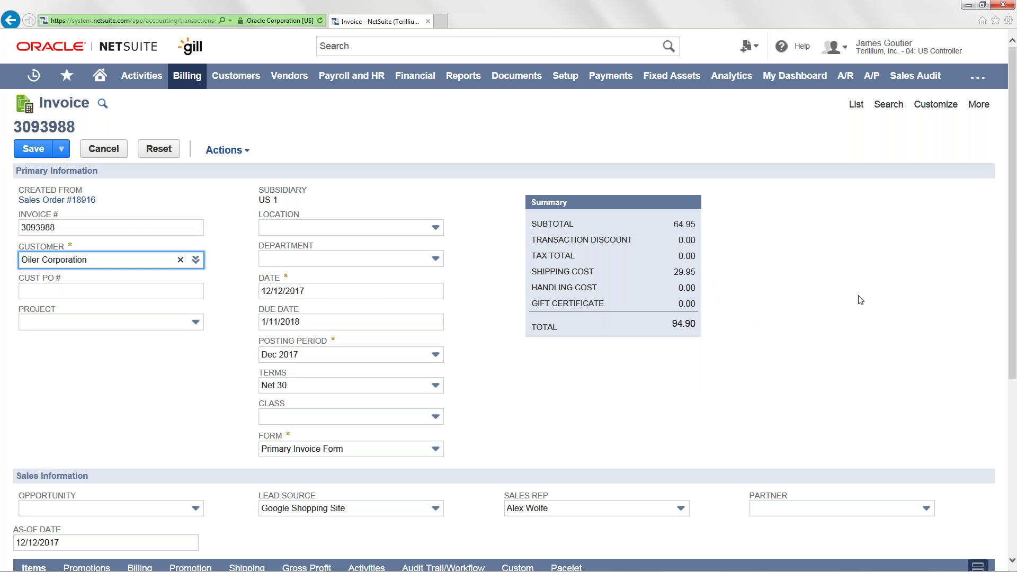
- Review and save invoice 3093988 for order 18916, totalling 94.90, so the order is fully billed
left_click_drag(1012, 238, 1012, 436)
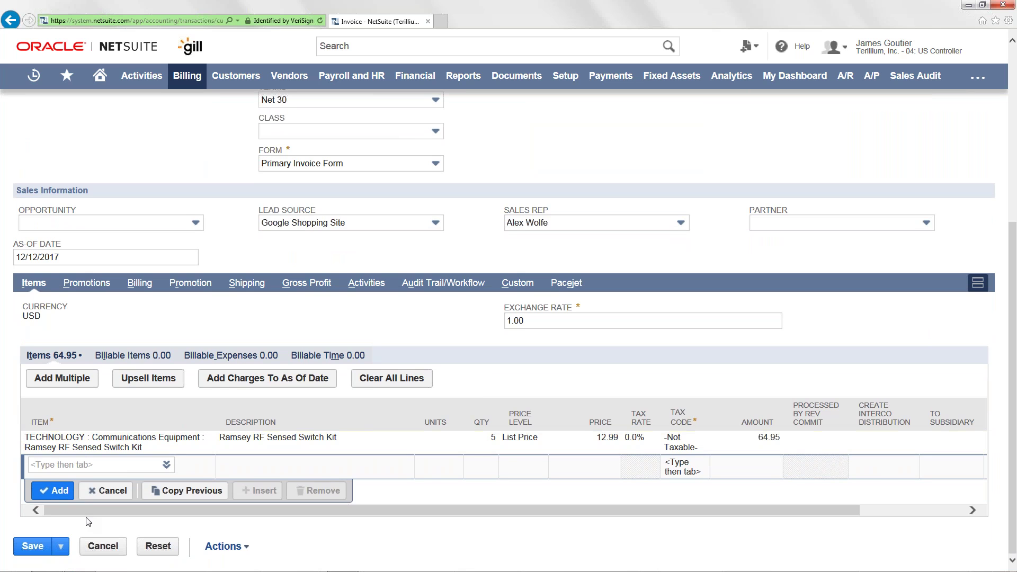
left_click(29, 549)
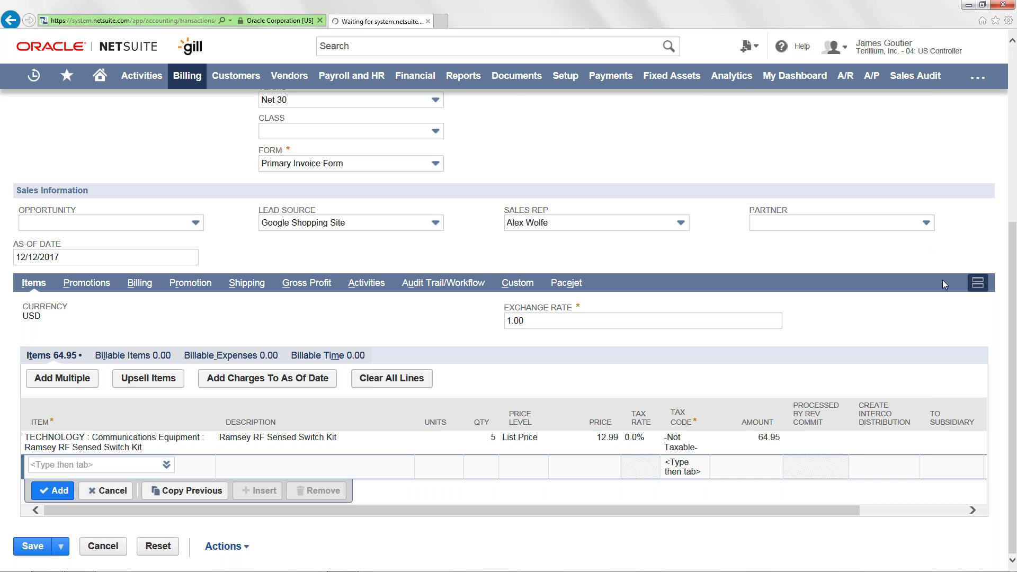
left_click_drag(1013, 371, 1013, 207)
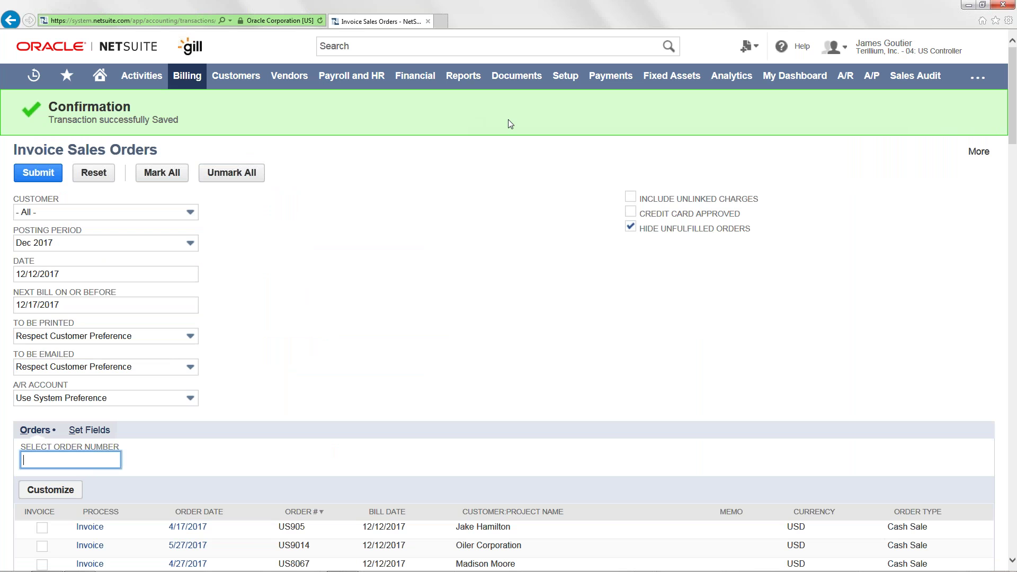
mouse_move(904, 47)
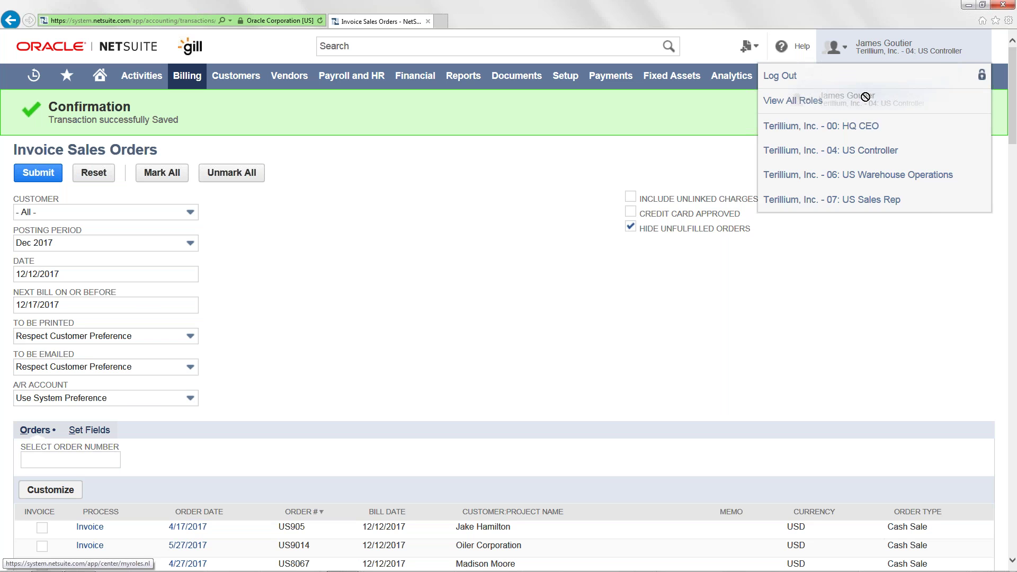
- Switch to the 00: HQ CEO role and refresh CEO Financials to show $65 sales from 1 invoice
left_click(867, 130)
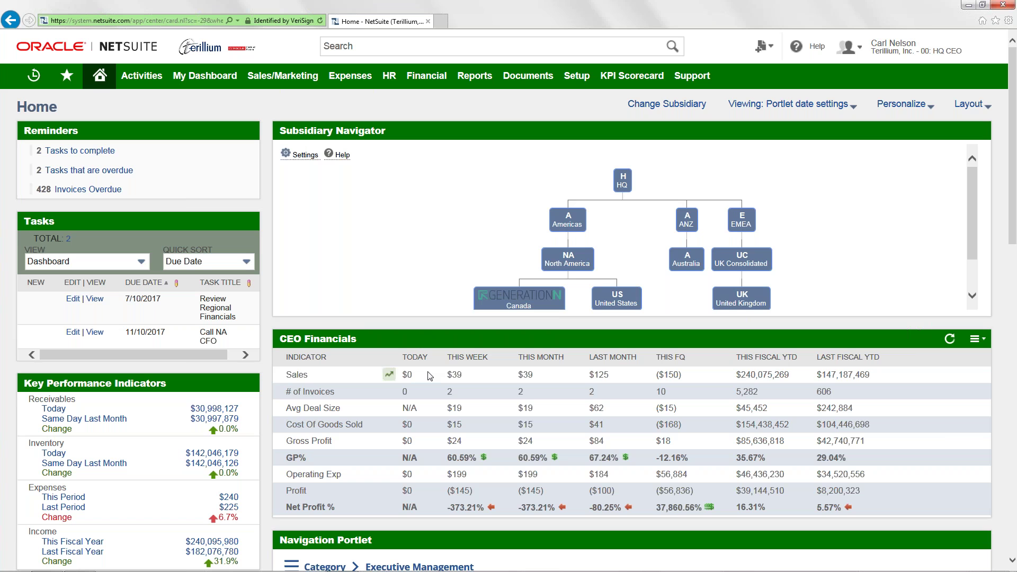
left_click(950, 345)
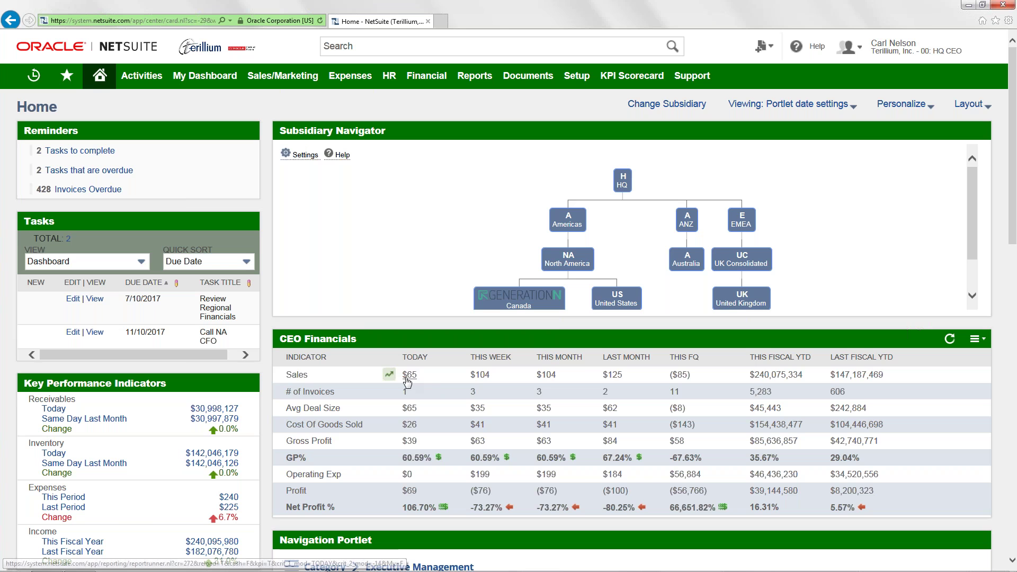
- Drill from today's $65 sales through the Sales by Customer Summary detail to invoice 3093988
left_click(406, 379)
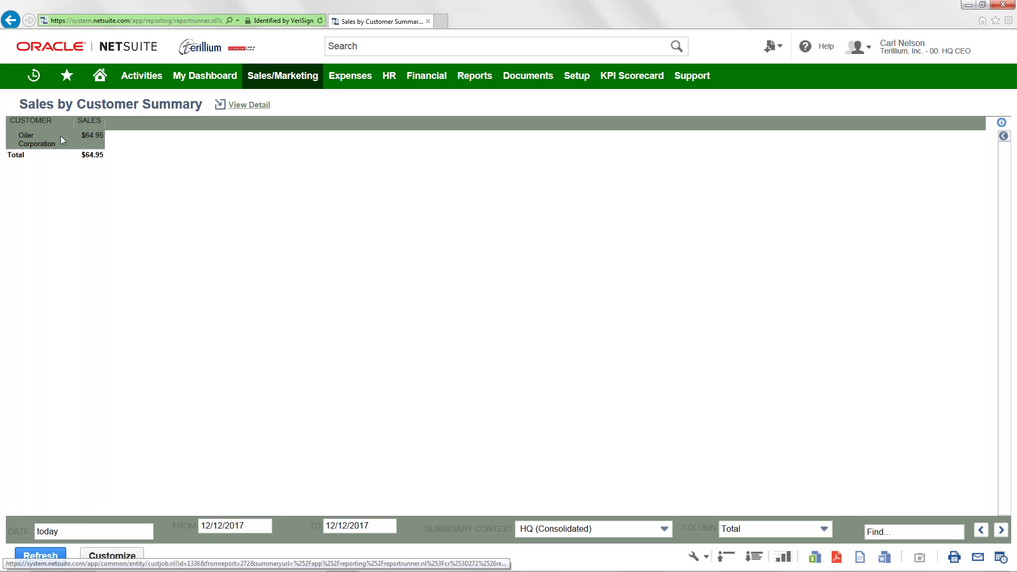
left_click(94, 138)
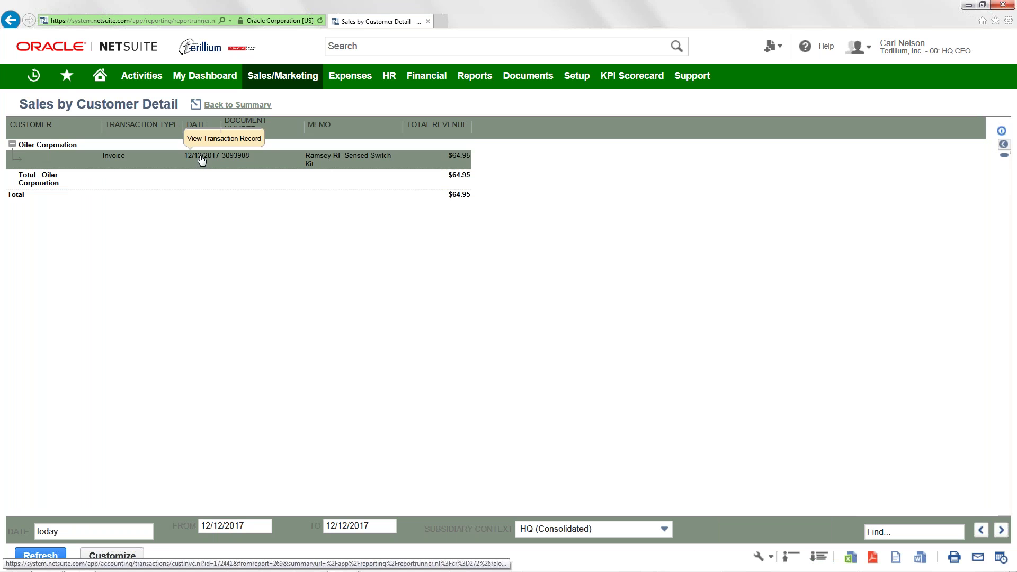
left_click(232, 160)
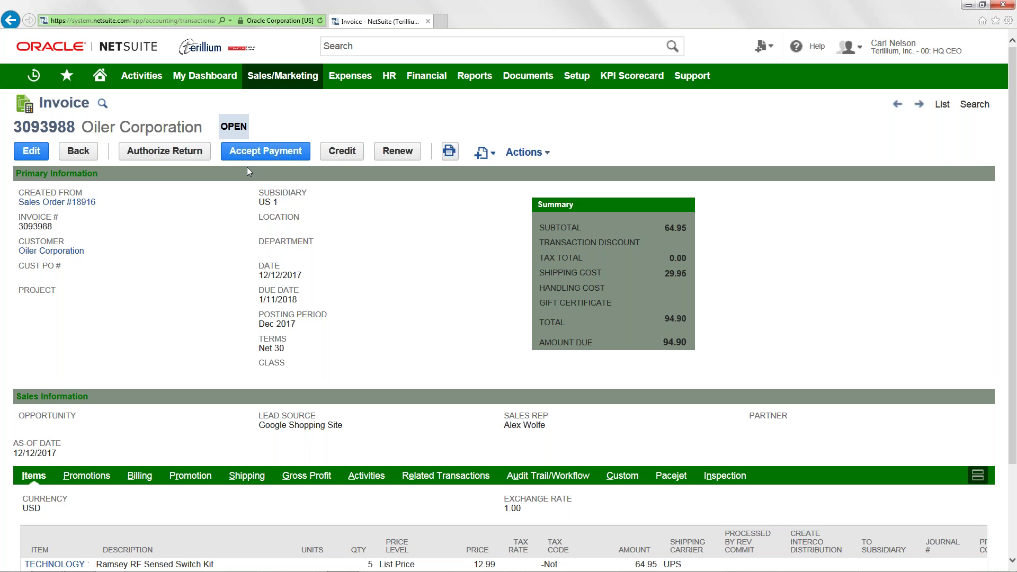
- Return from invoice 3093988 to the Home dashboard showing $65 sales and 1 invoice today
left_click(100, 77)
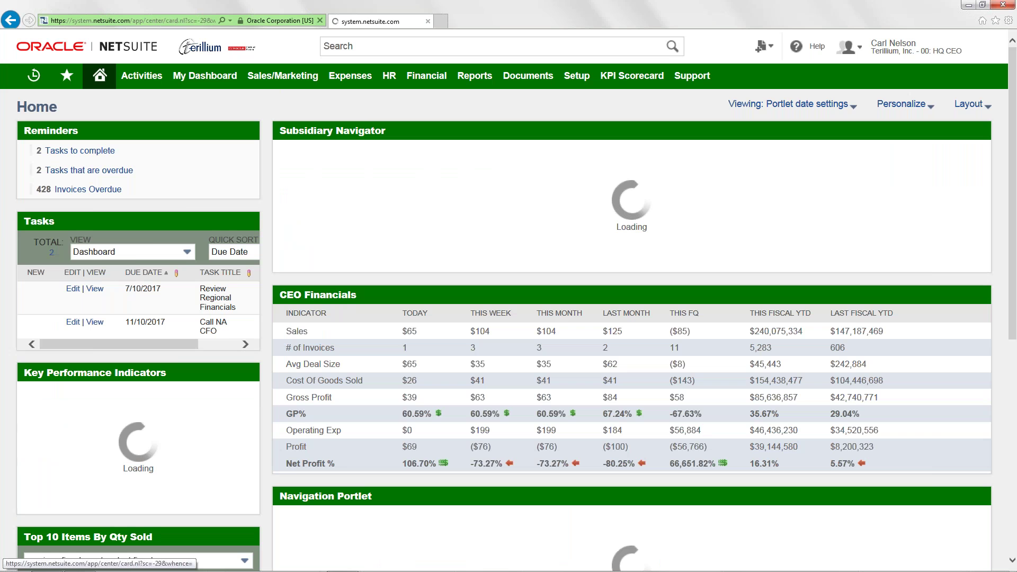